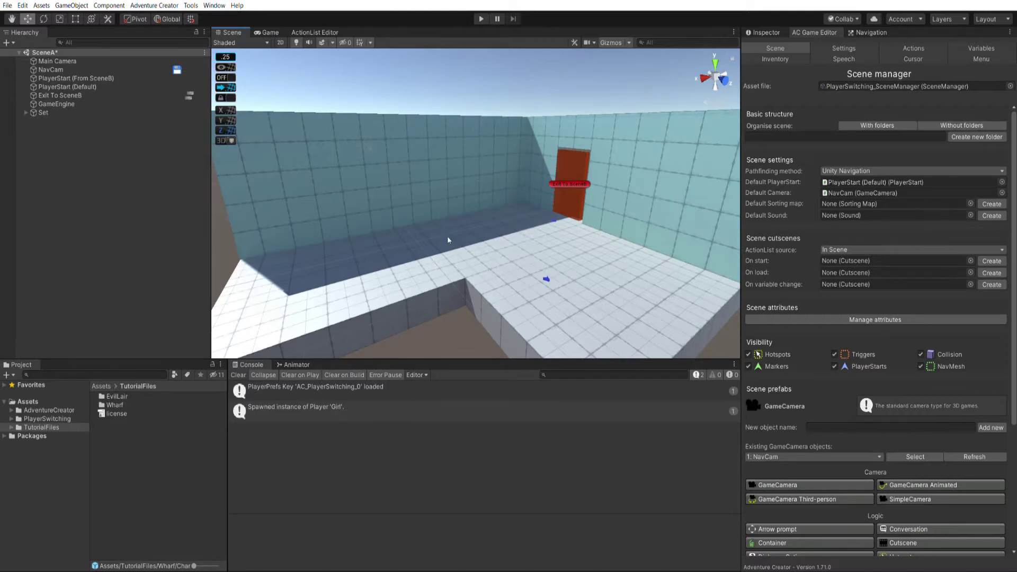
Step: Orbit around the SceneA room and select the Exit To SceneB door trigger
left_click_drag(466, 248, 419, 294, "alt")
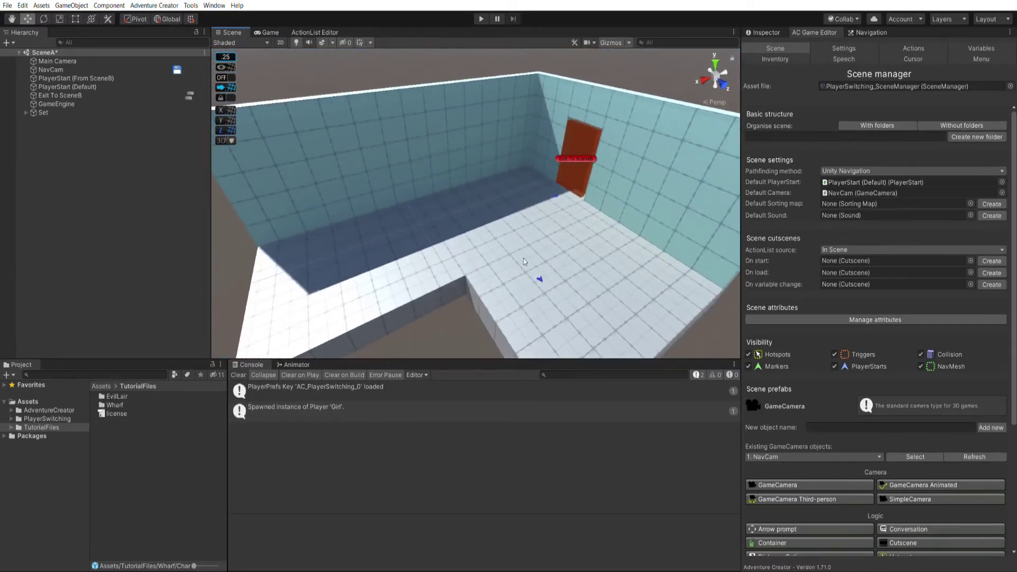
left_click_drag(523, 261, 592, 264, "alt")
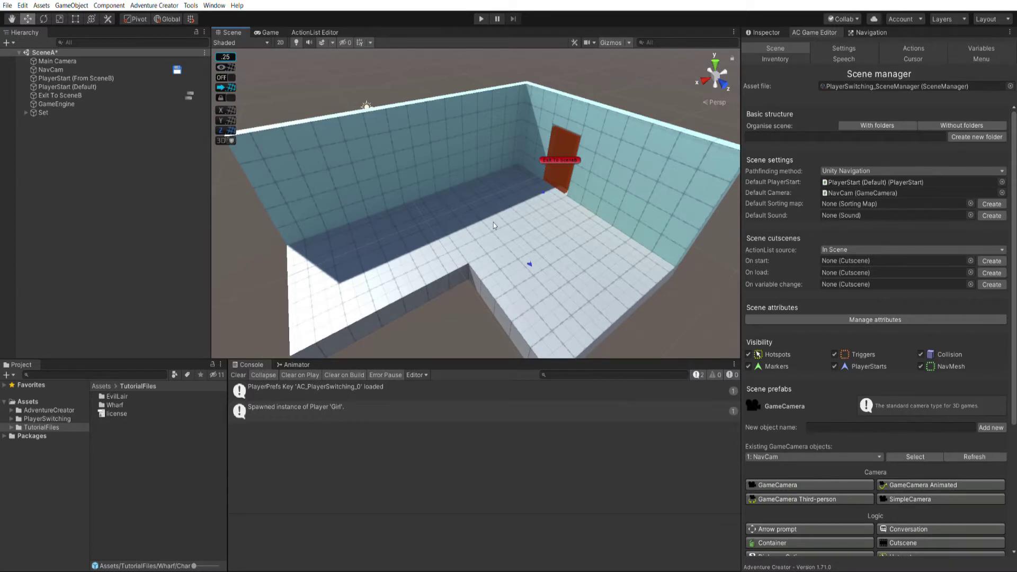
left_click_drag(532, 240, 508, 227, "alt")
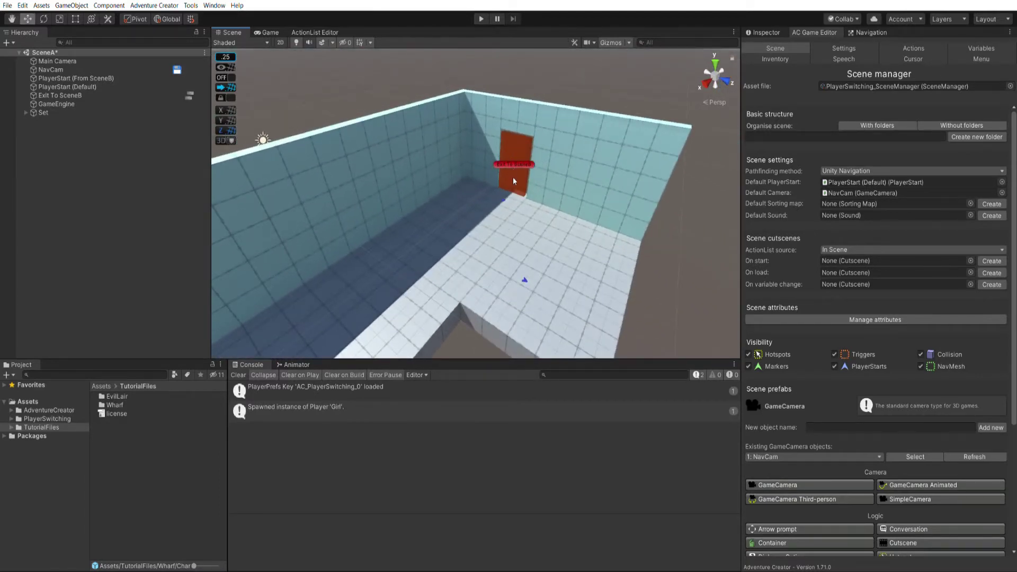
left_click(514, 164)
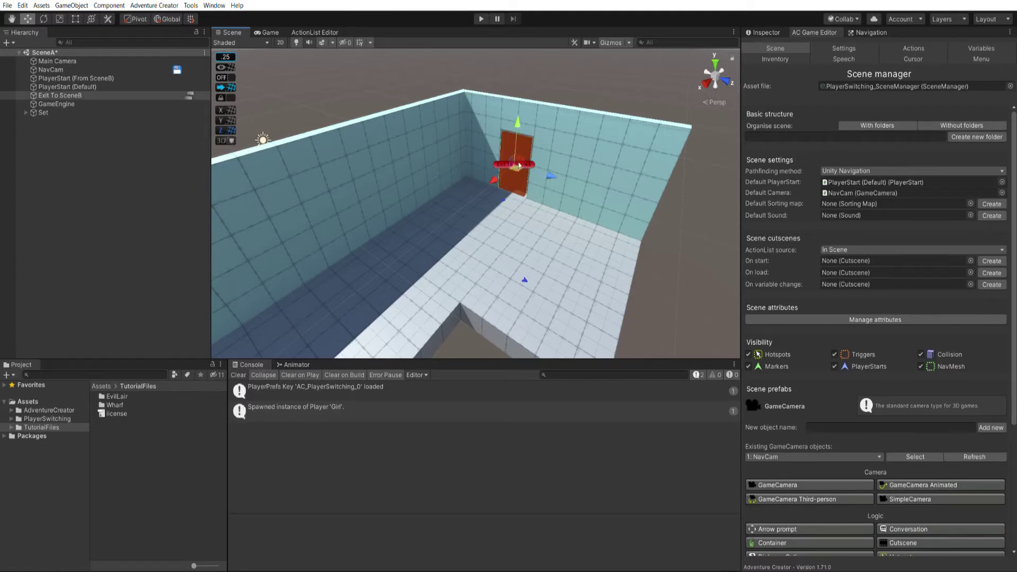
Step: Show the Exit To SceneB trigger in the Inspector, then browse PlayerSwitching's Materials and Scenes folders
left_click(769, 32)
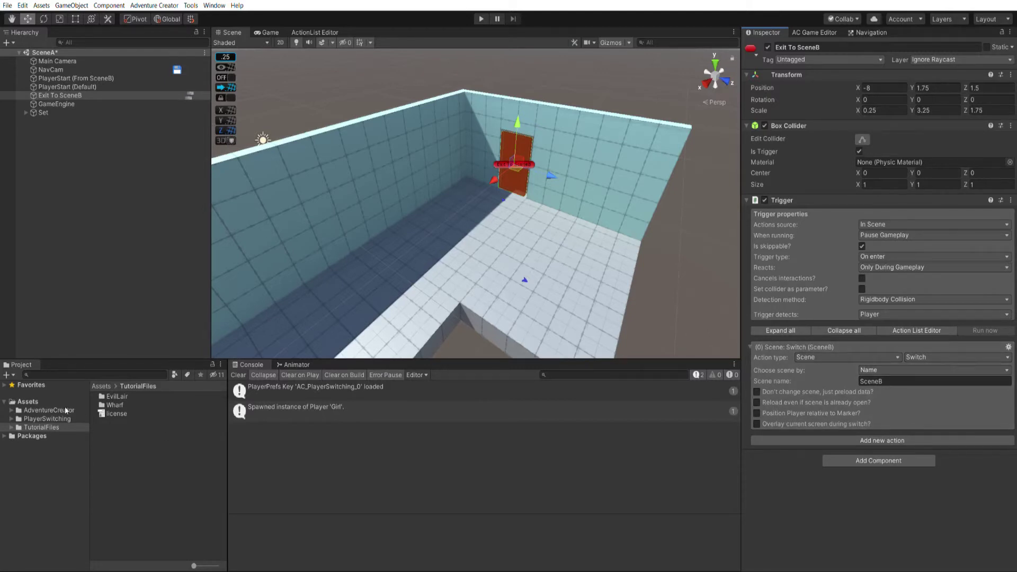
left_click(48, 418)
double_click(114, 413)
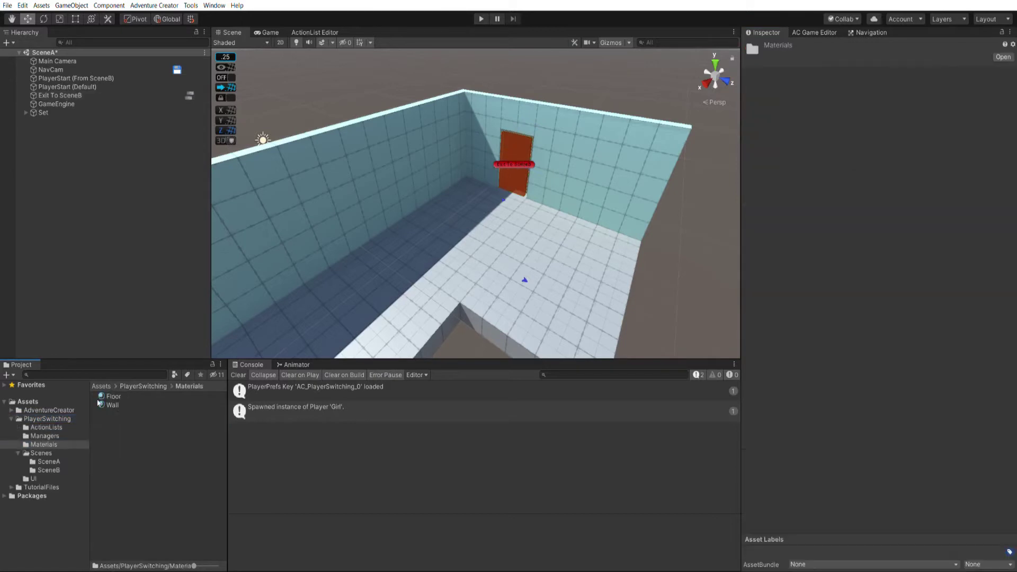
left_click(41, 453)
Step: Open SceneB and orbit around its room with the Exit To SceneA door
left_click(118, 422)
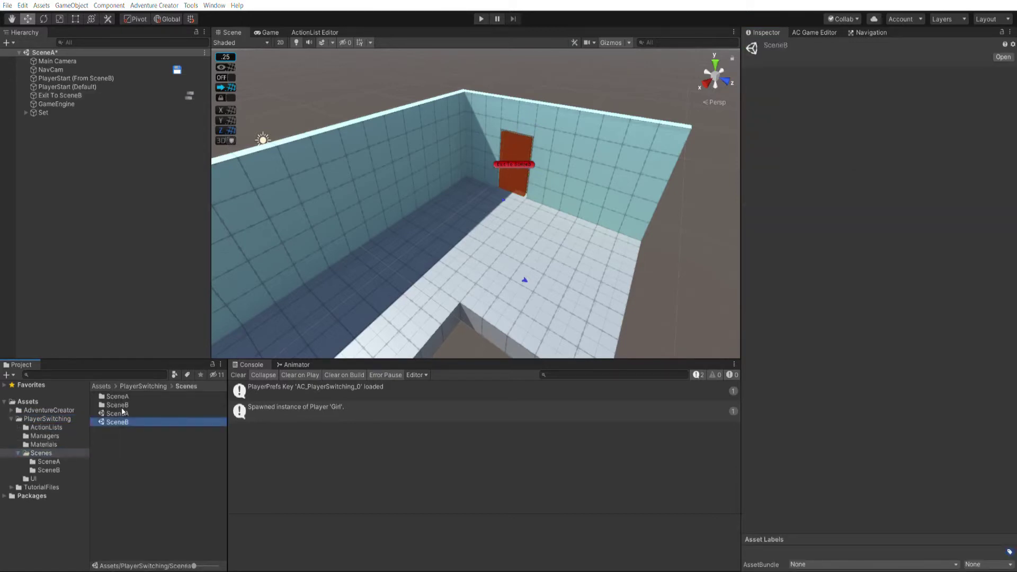
left_click_drag(534, 294, 468, 214, "alt")
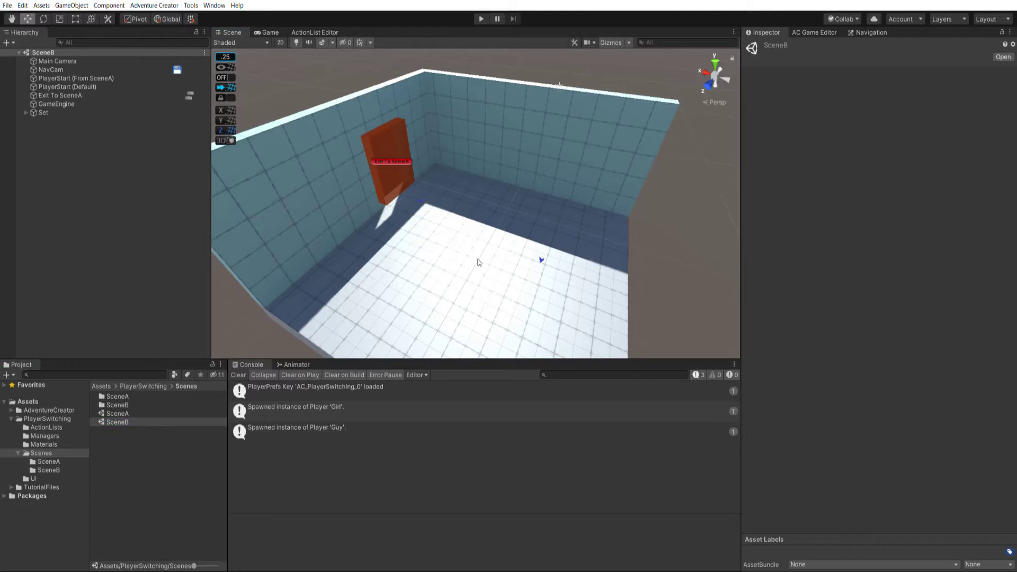
left_click(47, 484)
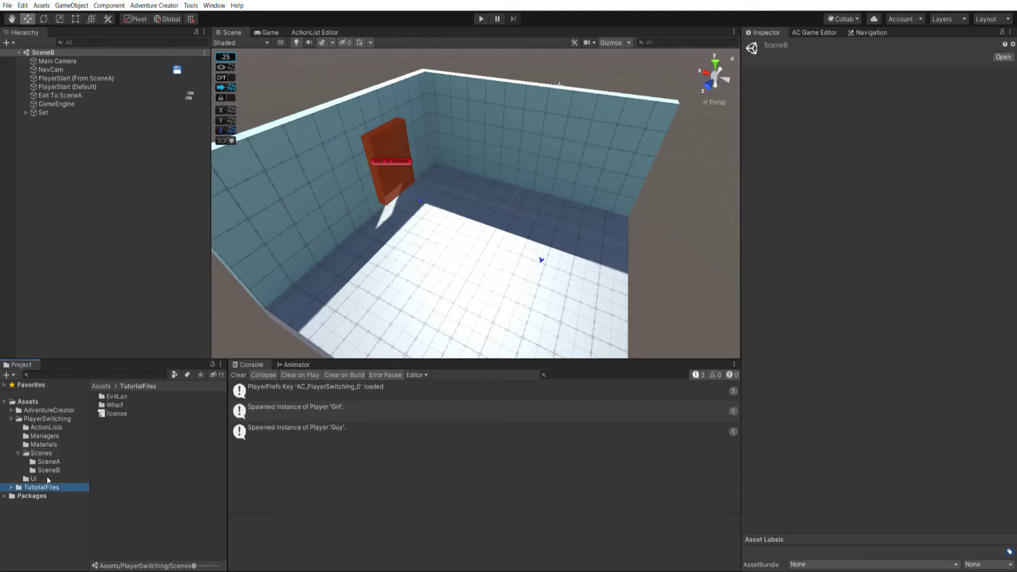
Step: Expand TutorialFiles > Wharf > Characters and step through the Girl and Guy folders
left_click(11, 418)
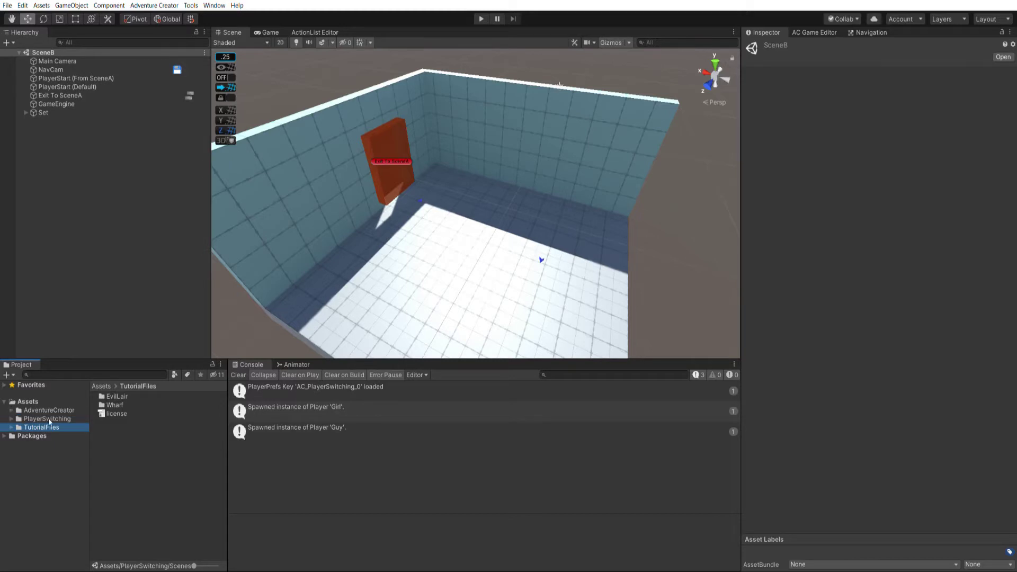
left_click(11, 427)
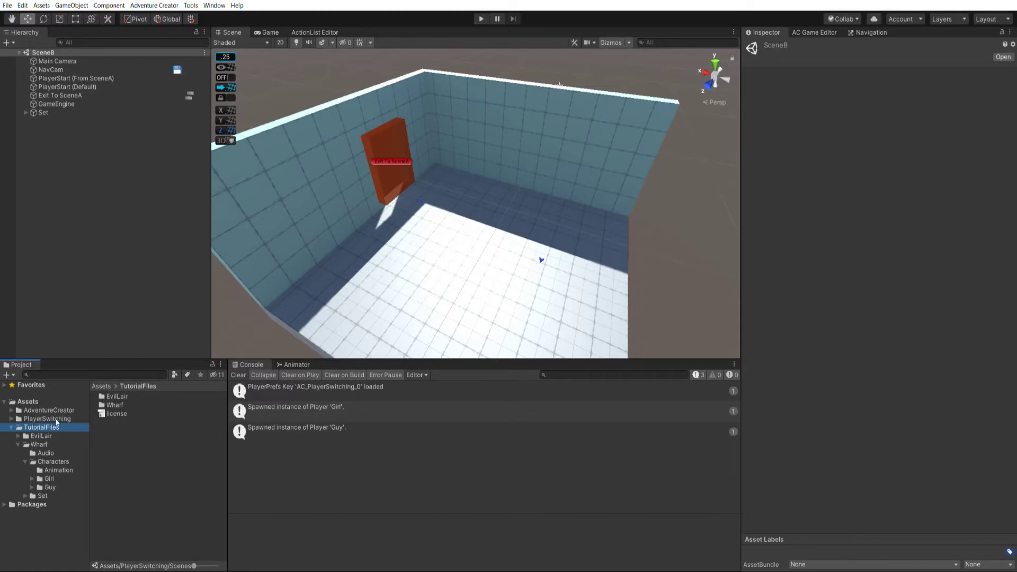
left_click(40, 443)
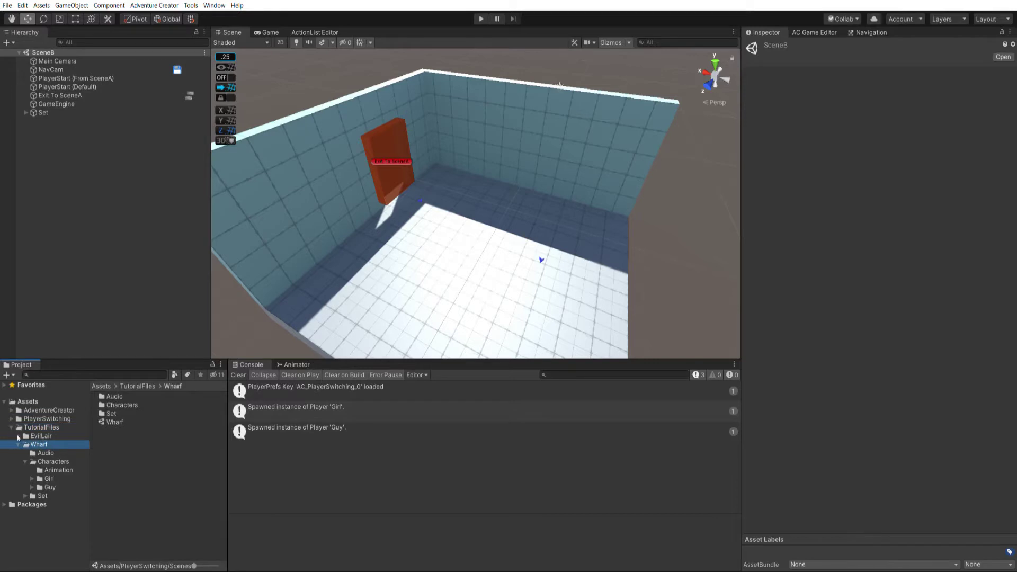
left_click(50, 461)
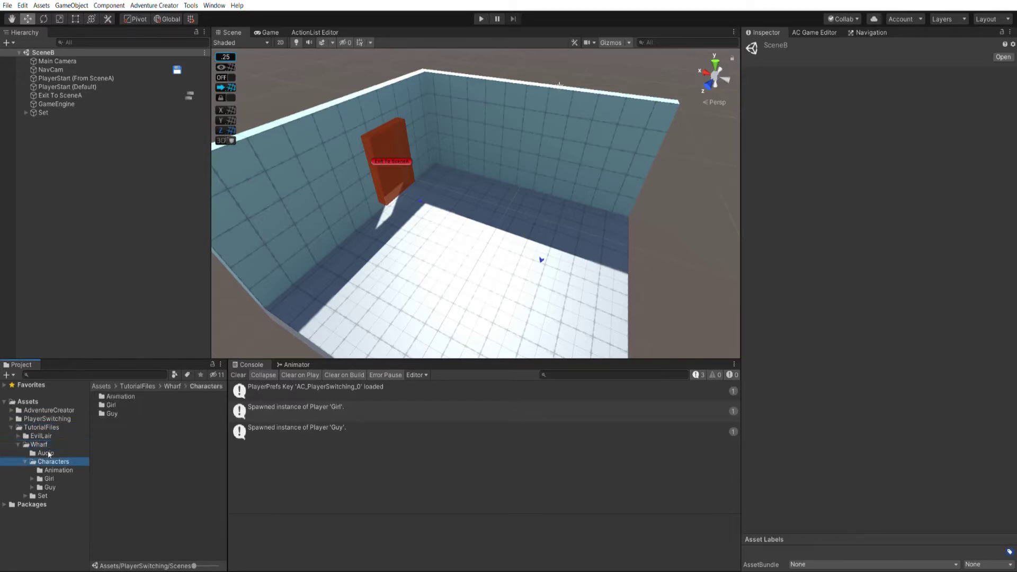
key("Down")
key("Down")
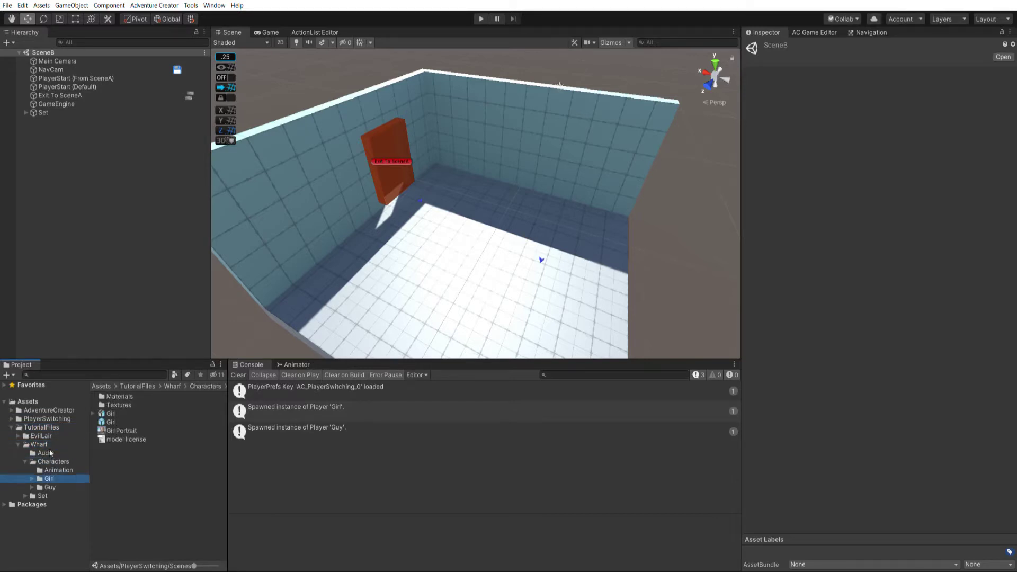
key("Down")
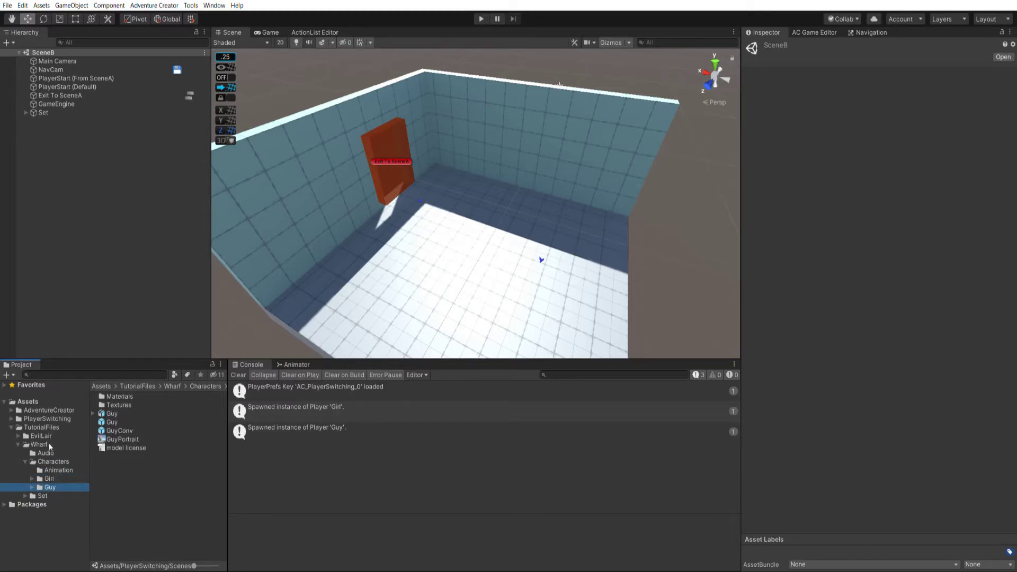
left_click_drag(355, 281, 423, 232, "alt")
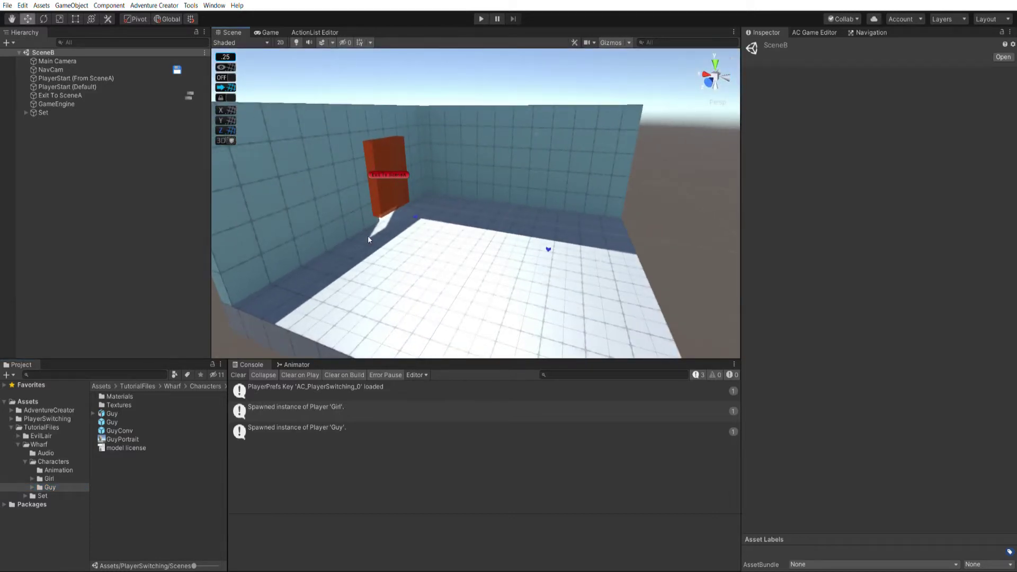
left_click(48, 478)
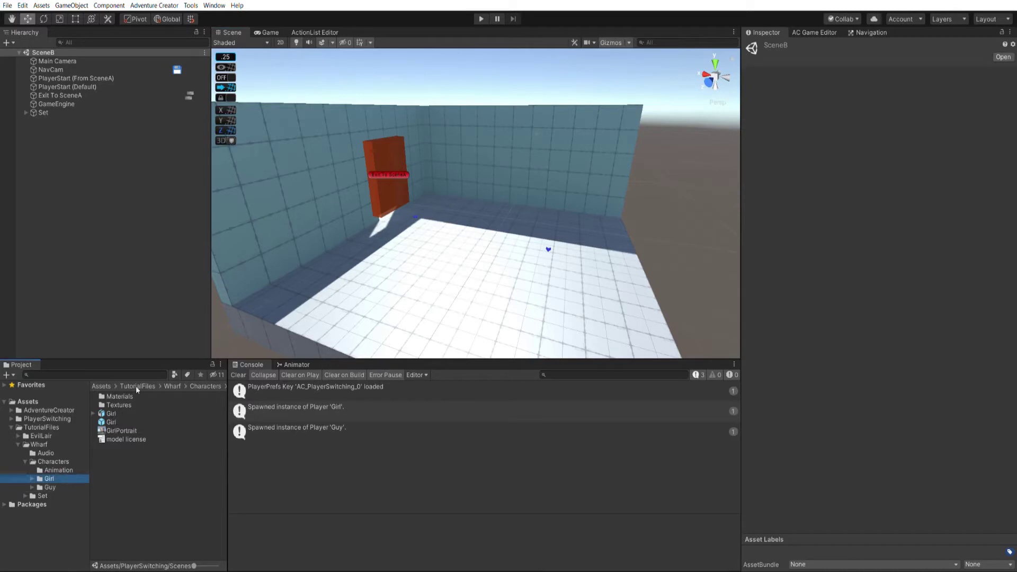
Step: Inspect the Girl model's import settings and the Girl player prefab's Player settings
left_click(111, 413)
left_click_drag(814, 477, 810, 344)
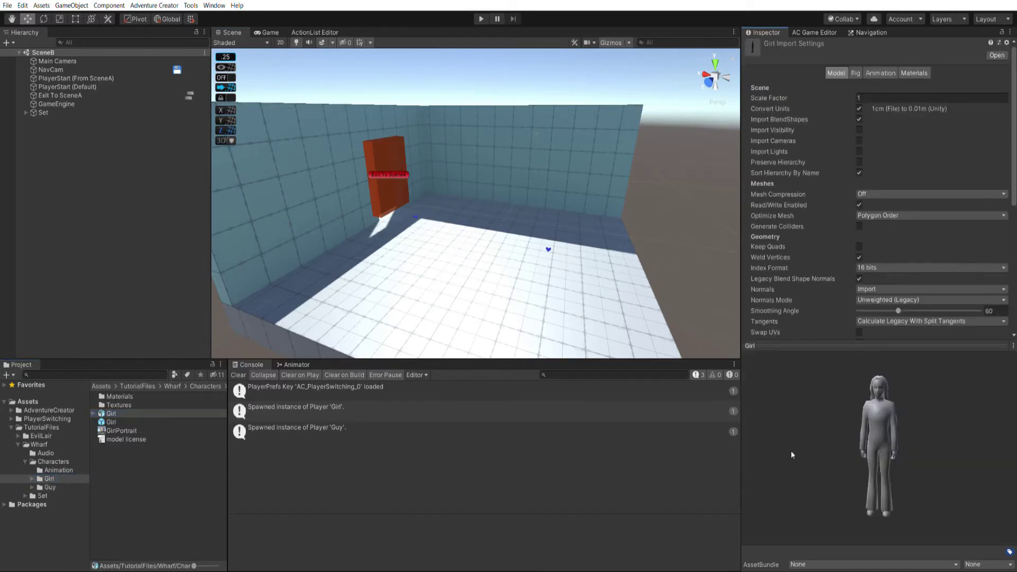
left_click(141, 419)
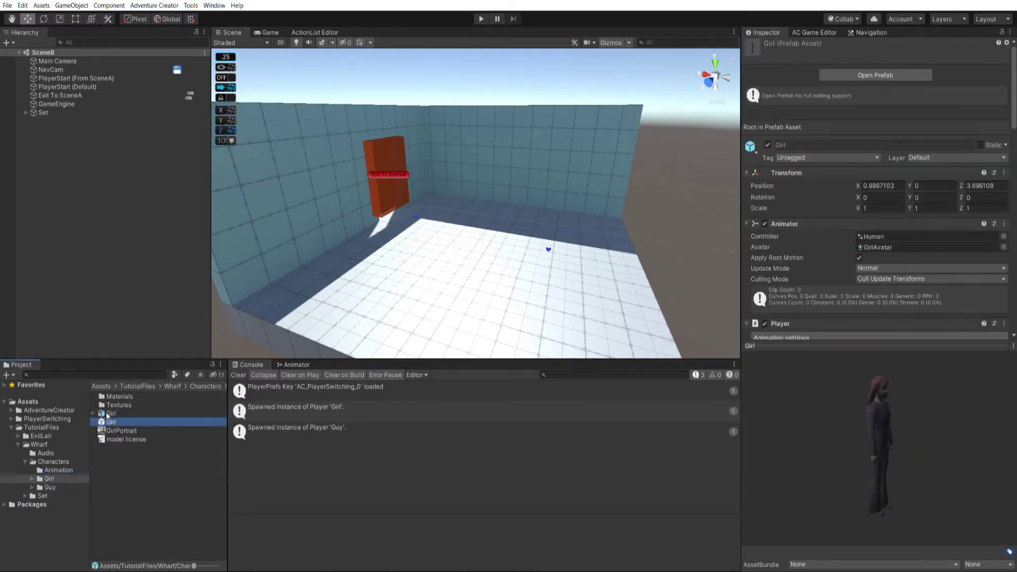
left_click_drag(812, 343, 812, 417)
left_click_drag(1012, 144, 1015, 380)
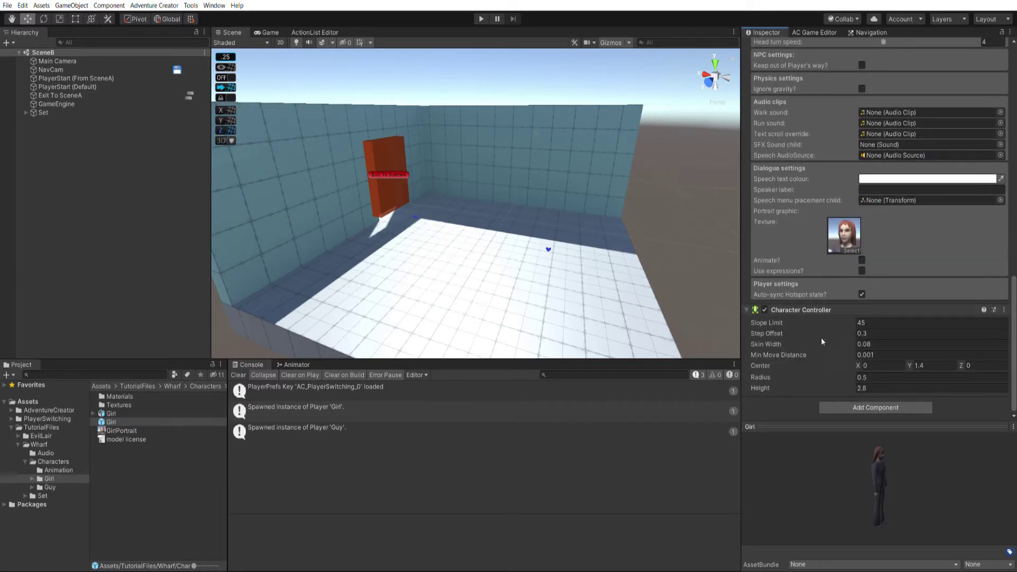
Step: Inspect the Guy model, enlarging its preview and turning it to face the front
left_click(49, 487)
left_click(112, 414)
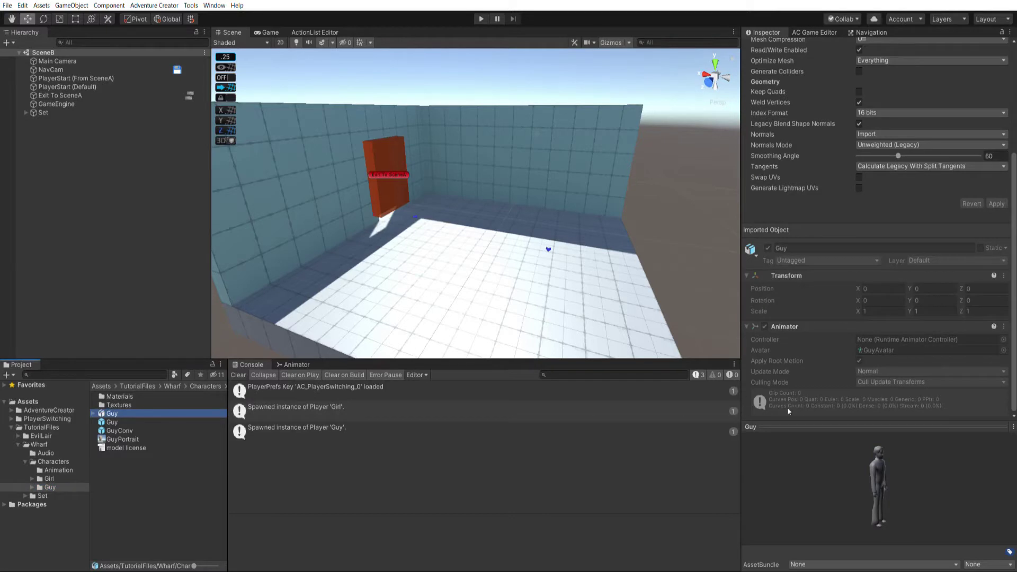
left_click_drag(804, 427, 800, 306)
left_click_drag(824, 367, 846, 440)
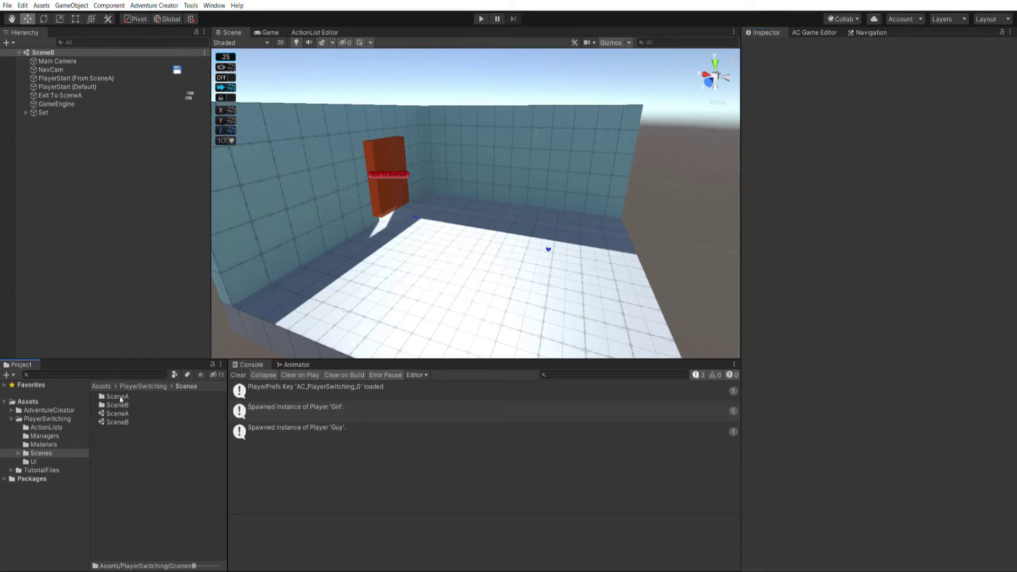
Step: Open SceneA, enter Play mode, and walk the Girl through the exit door into SceneB
double_click(118, 413)
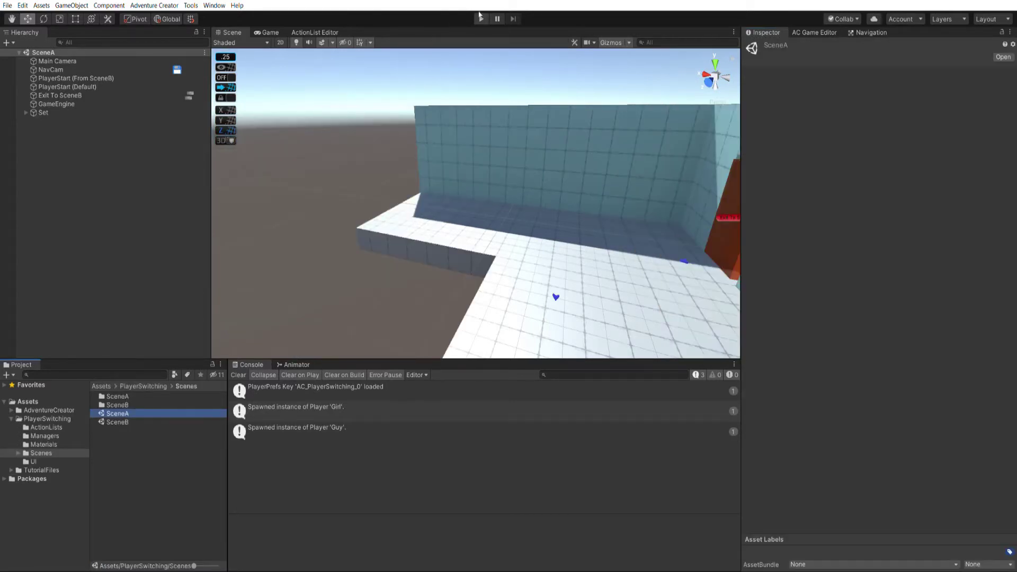
left_click(480, 17)
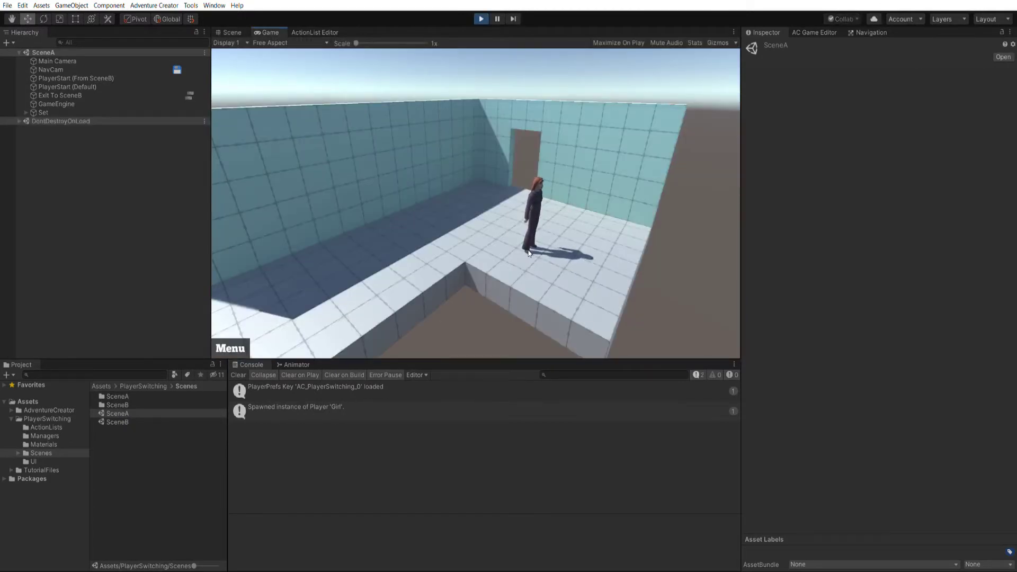
left_click(564, 269)
left_click(406, 254)
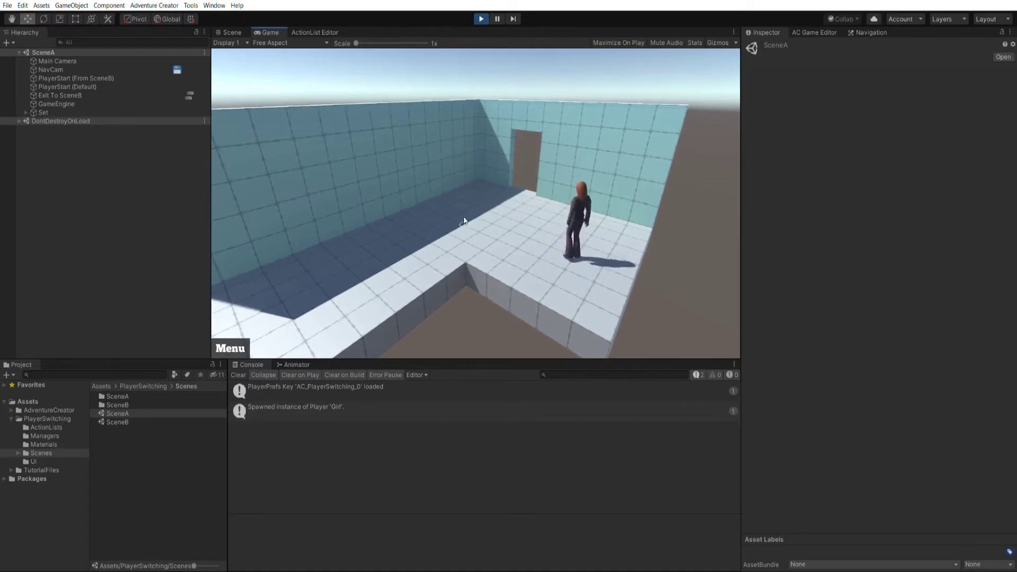
left_click(528, 150)
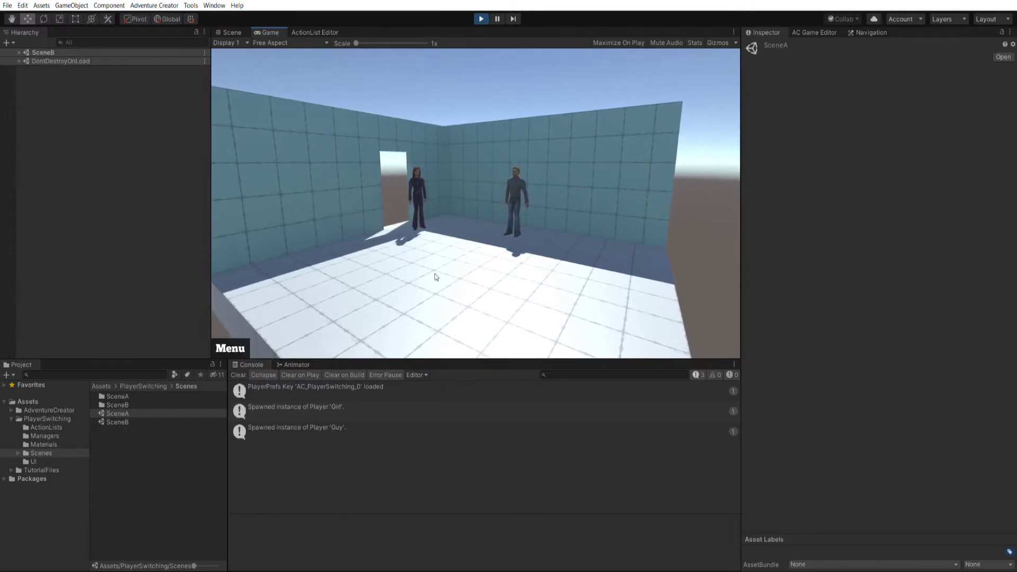
Step: Walk the Girl in SceneB, then switch to Guy and walk him across the floor
left_click(447, 297)
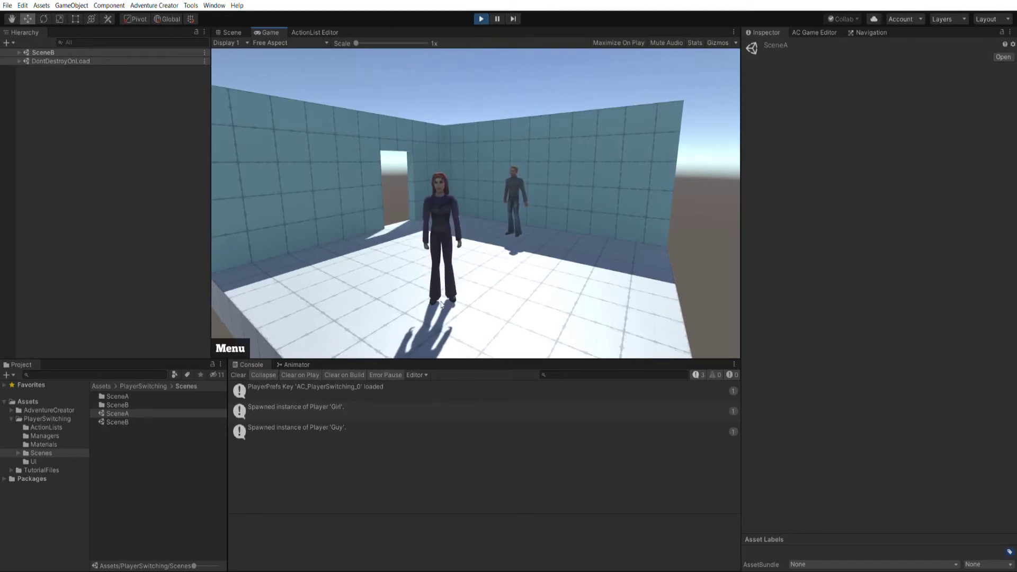
mouse_move(352, 68)
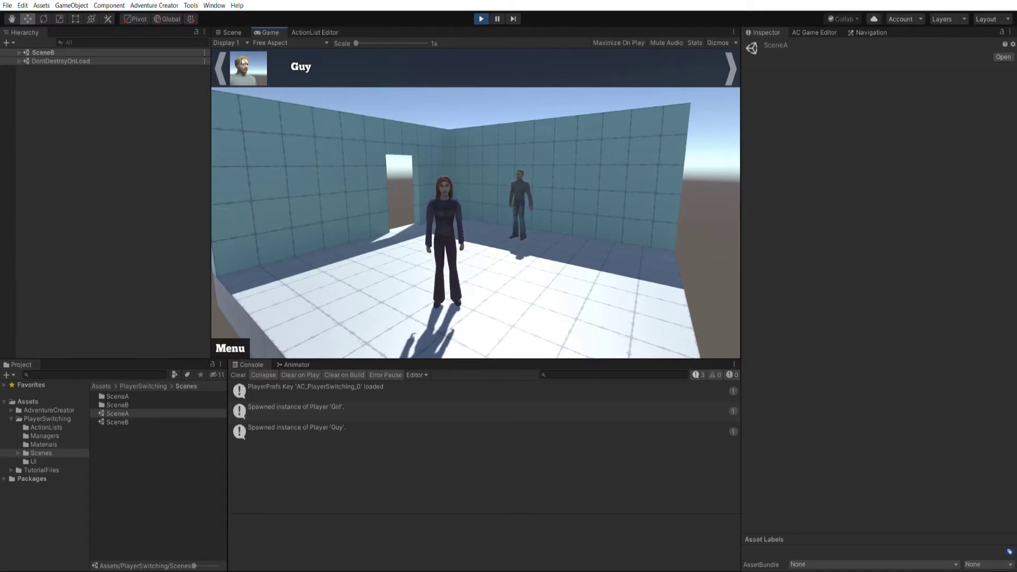
left_click(251, 62)
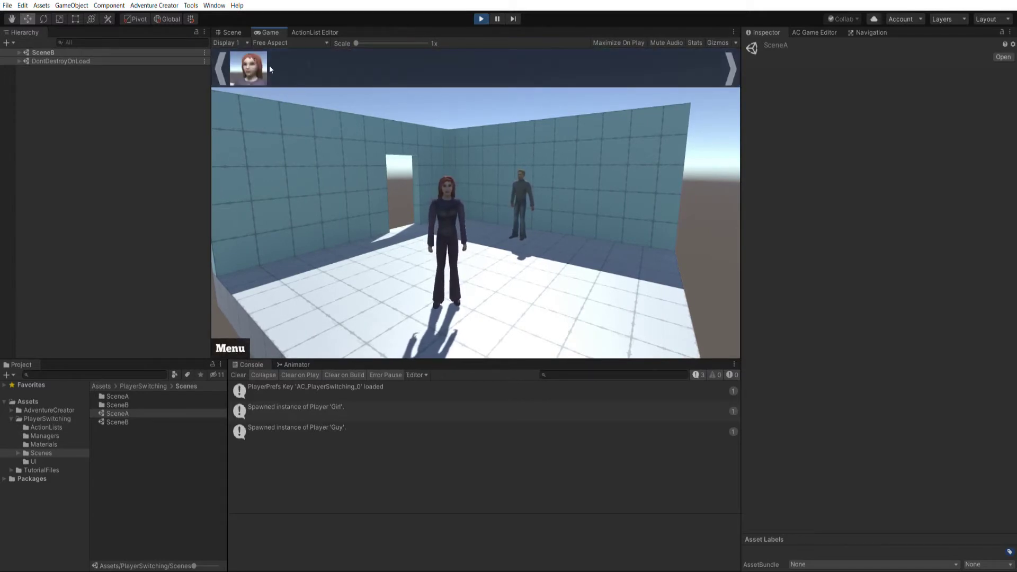
left_click(571, 285)
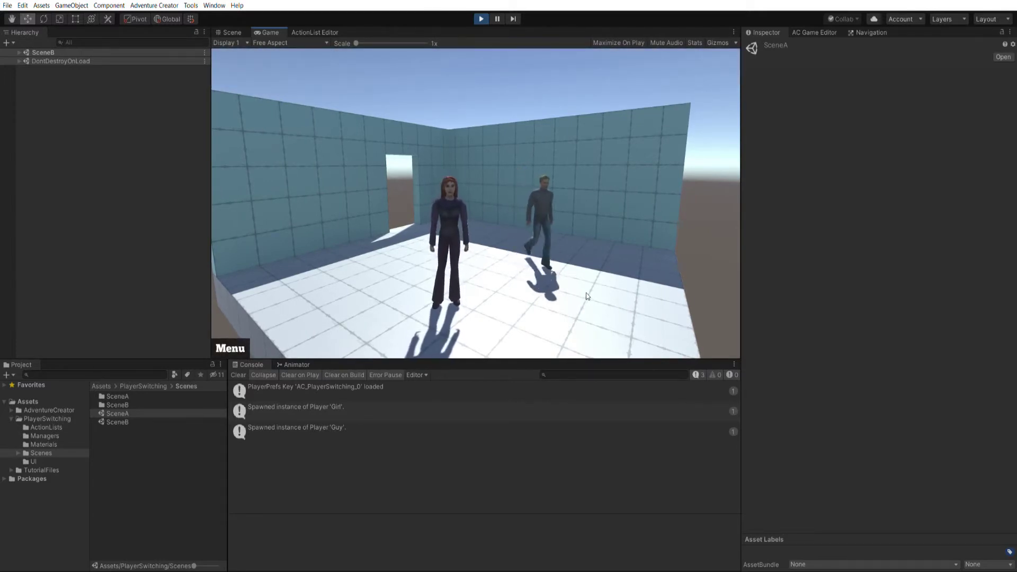
left_click(363, 292)
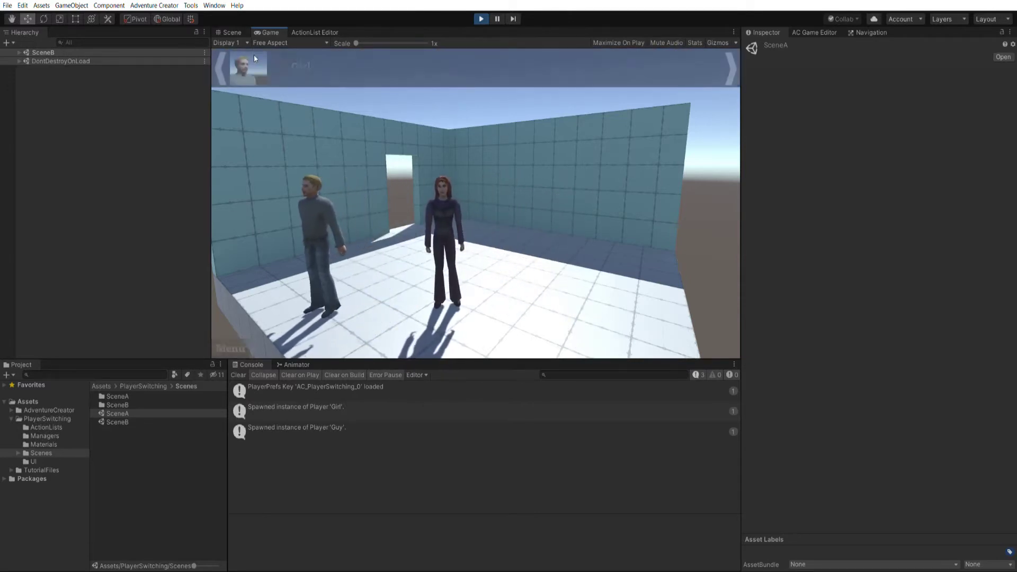
Step: Send the Girl toward the doorway, then switch to Guy and run him into SceneA
left_click(253, 54)
left_click(561, 312)
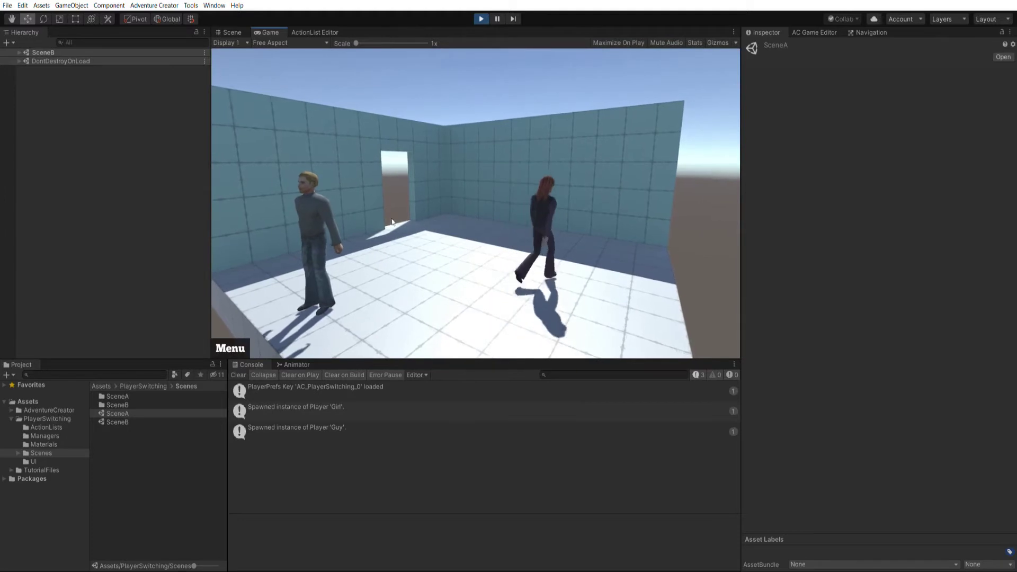
left_click(391, 189)
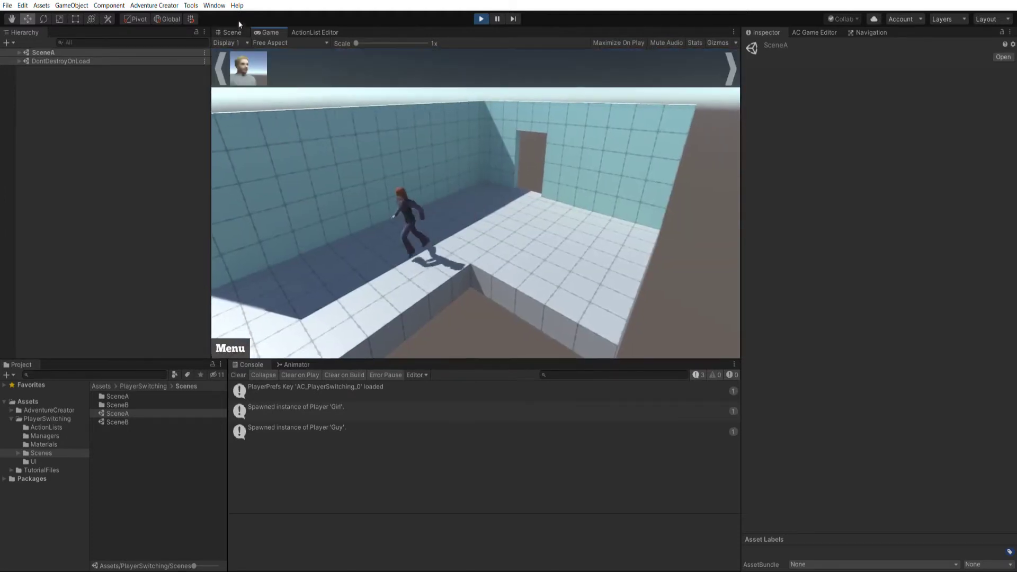
left_click(244, 62)
left_click(408, 281)
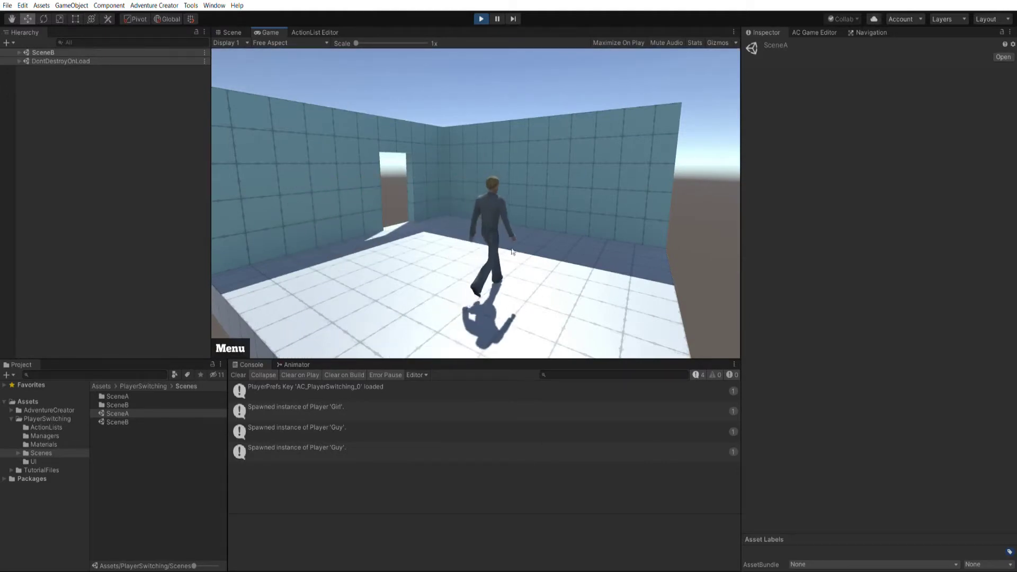
double_click(392, 184)
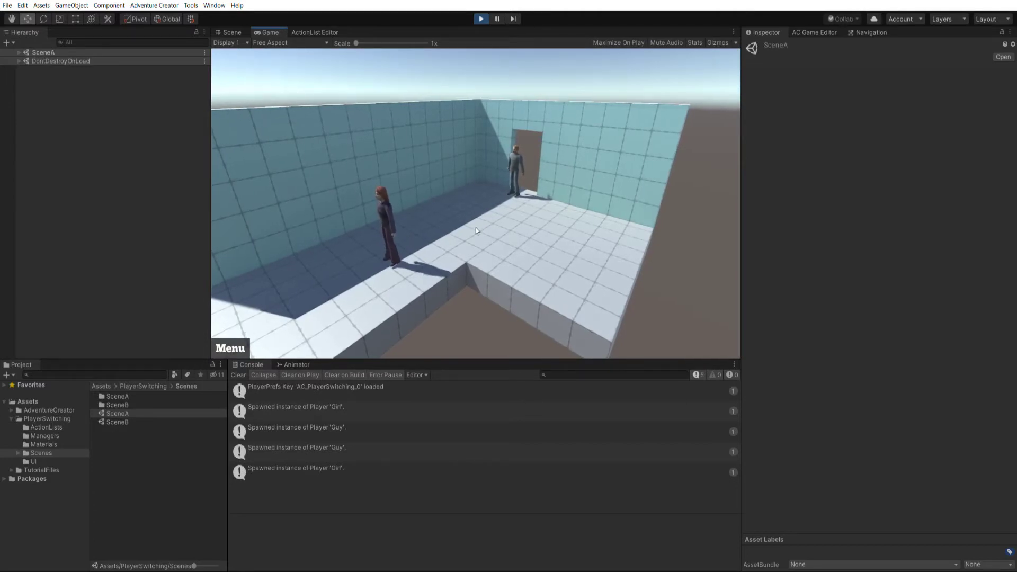
left_click(523, 241)
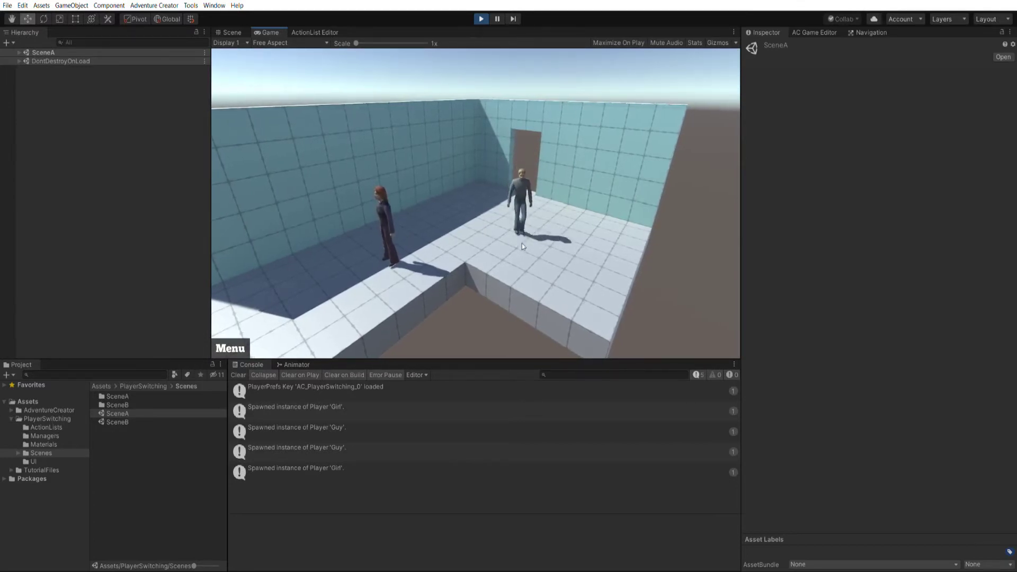
Step: Switch back to the Girl and walk her to a floor spot on the right
mouse_move(259, 69)
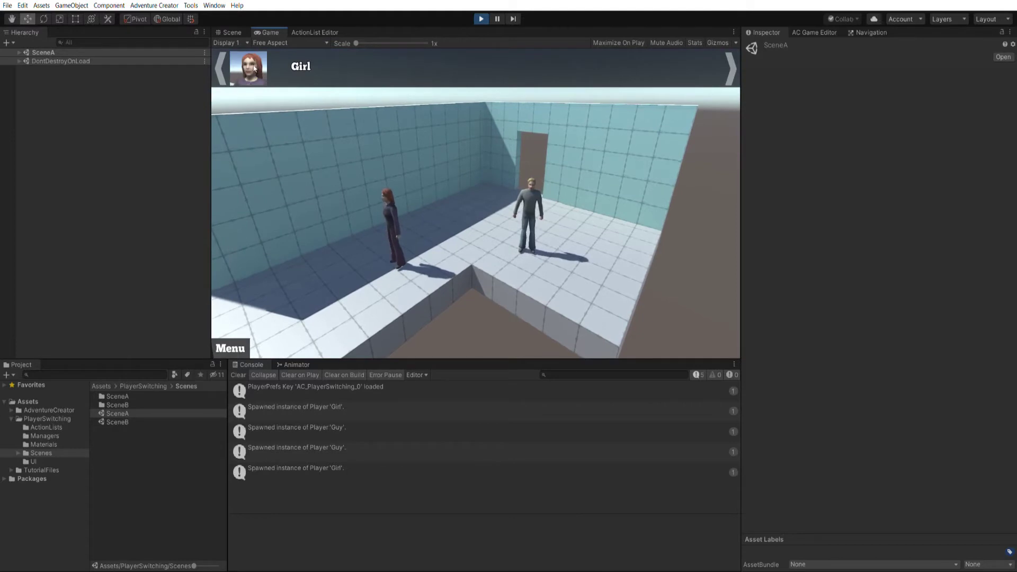
left_click(259, 69)
left_click(457, 223)
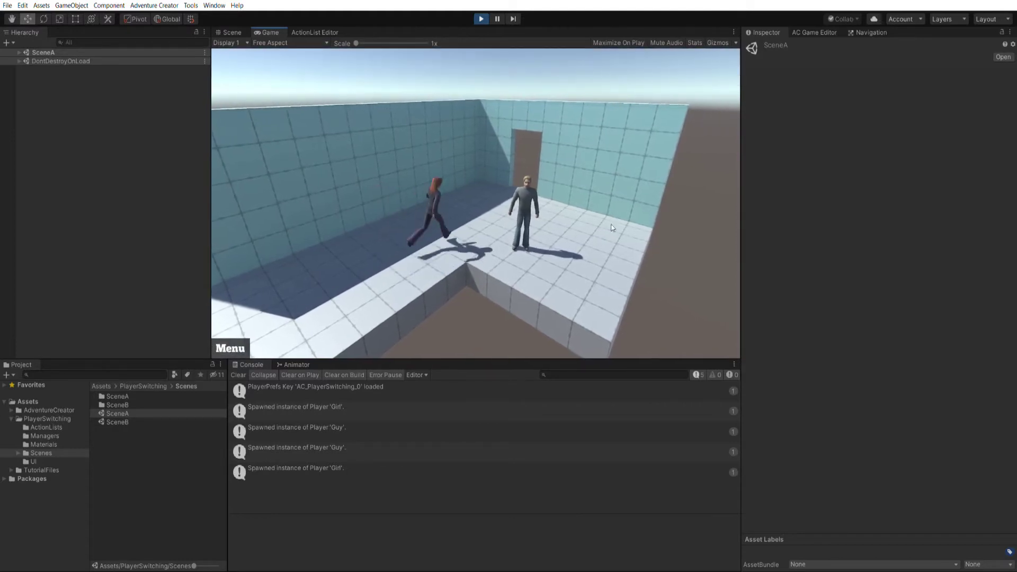
left_click(612, 254)
left_click(586, 289)
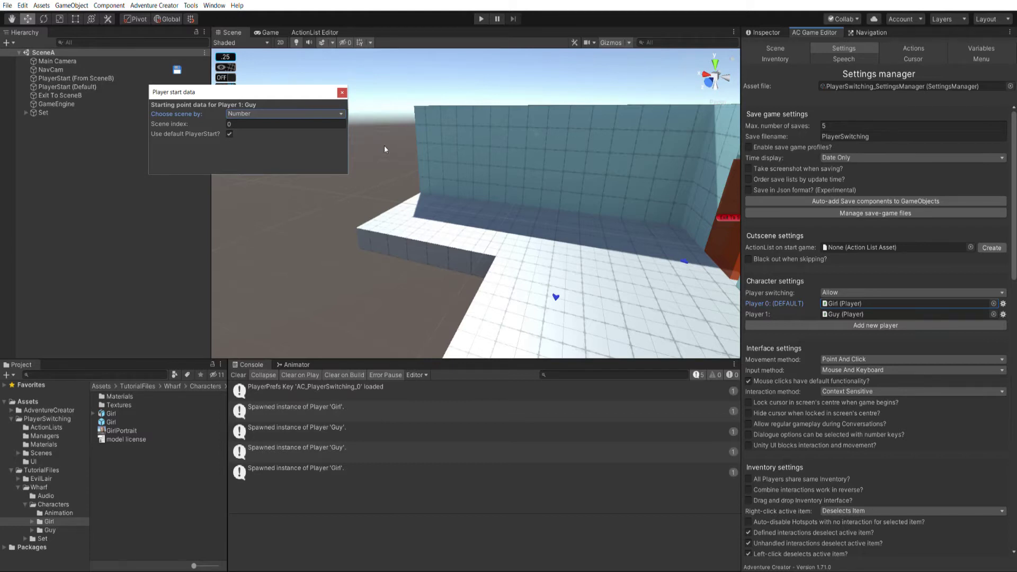
Step: Close Guy's player start data popup in the Adventure Creator Settings
left_click(385, 149)
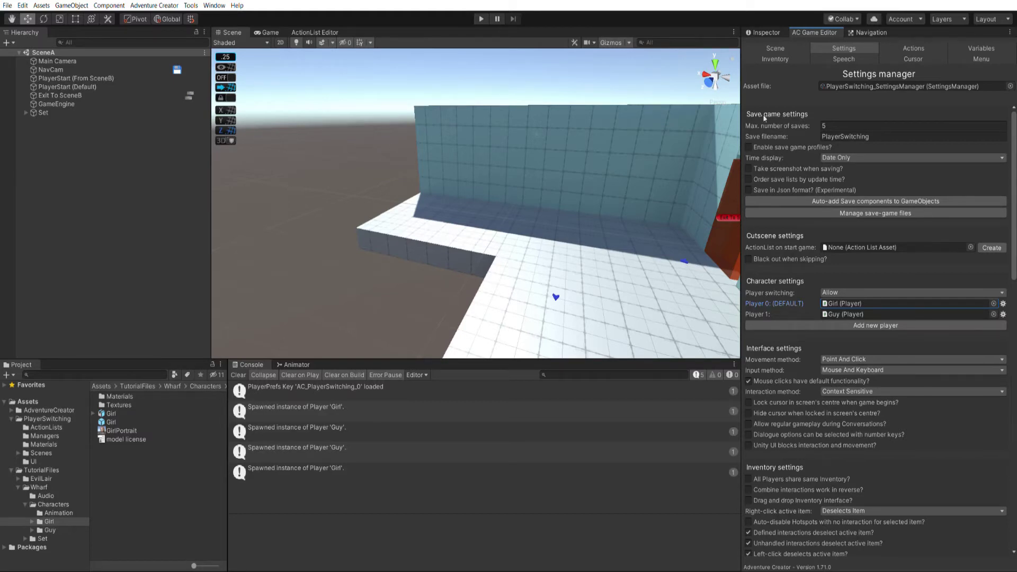
Step: In the Inventory manager, set the Girl item as carried by 1: Guy and ping Girl_Use
left_click(795, 59)
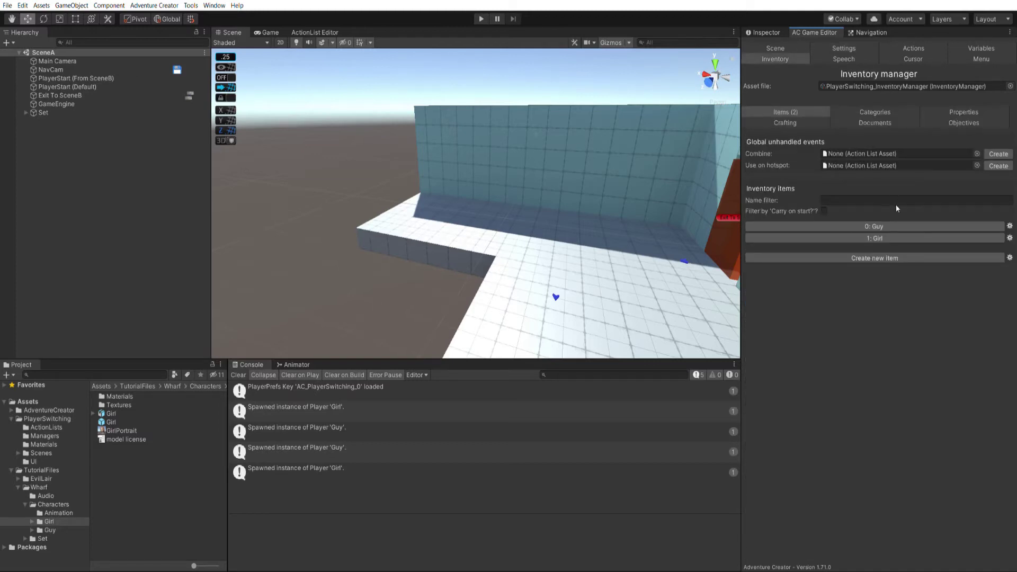
left_click(896, 225)
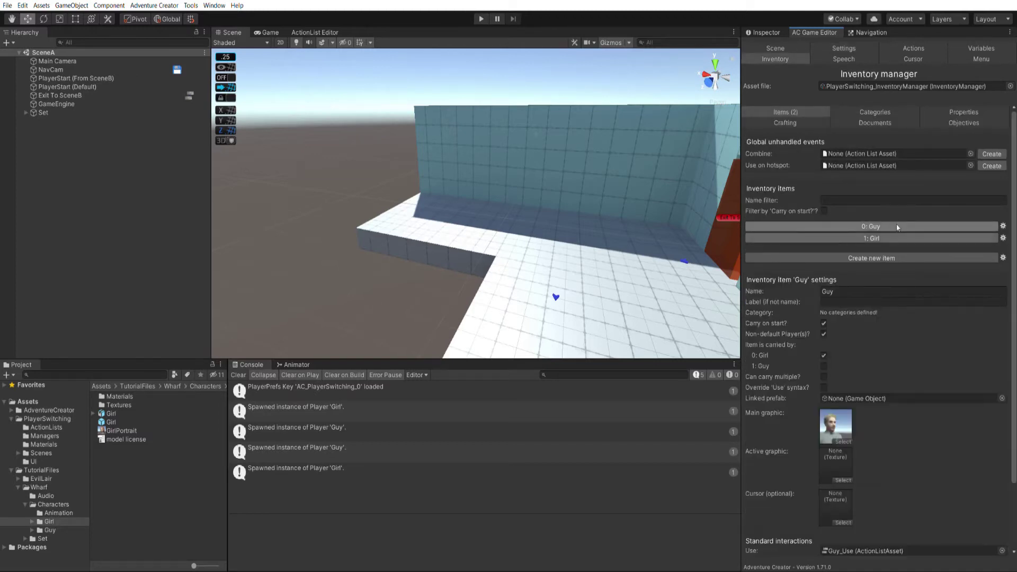
left_click(901, 237)
left_click(892, 226)
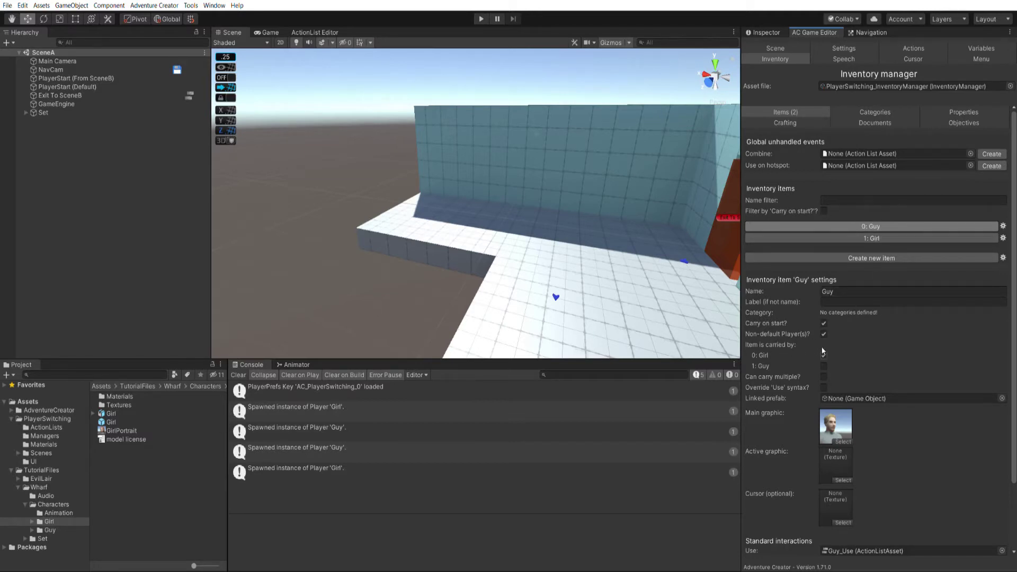
left_click(871, 238)
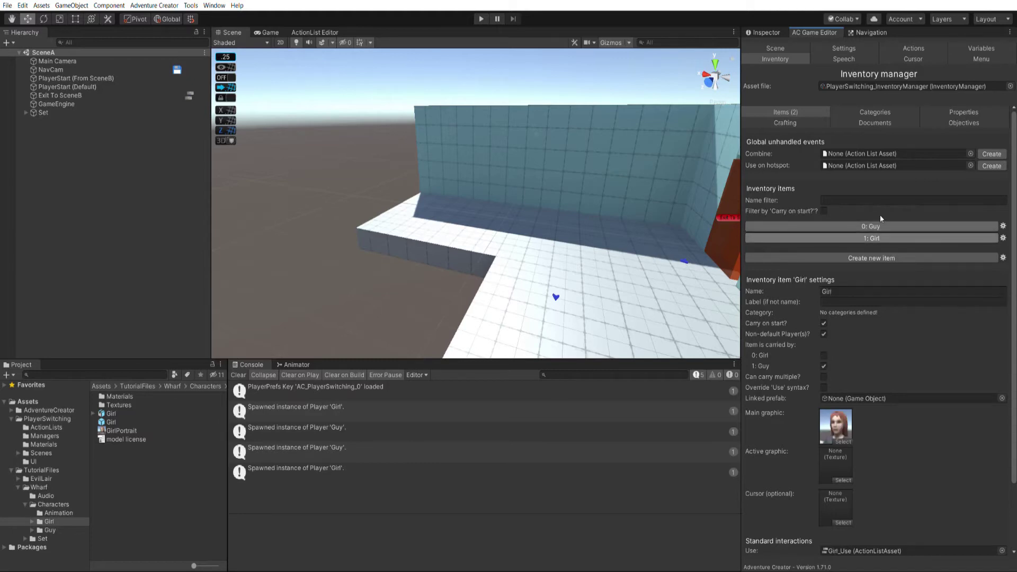
left_click(823, 365)
scroll(895, 464, "down", 3)
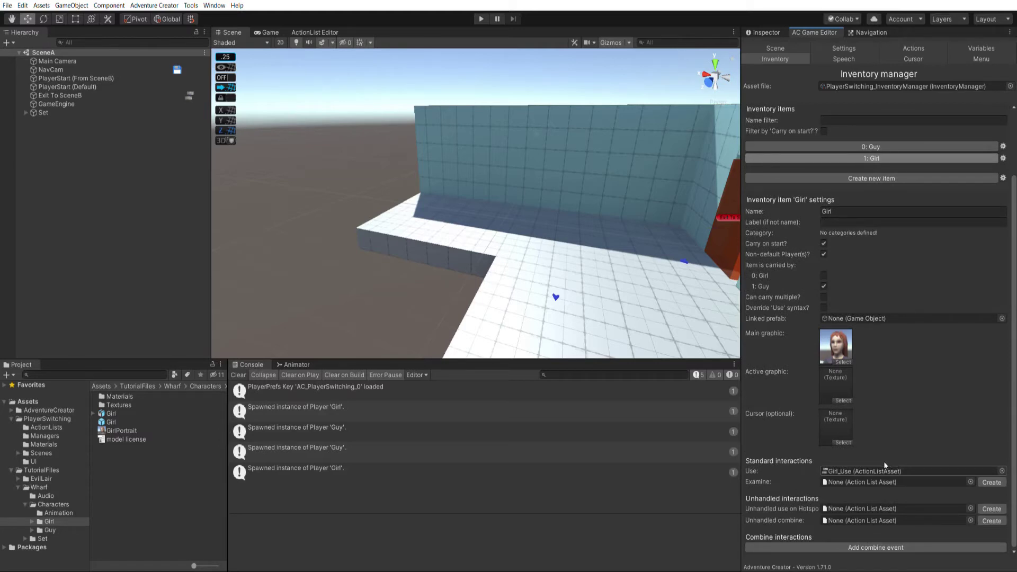
left_click(898, 469)
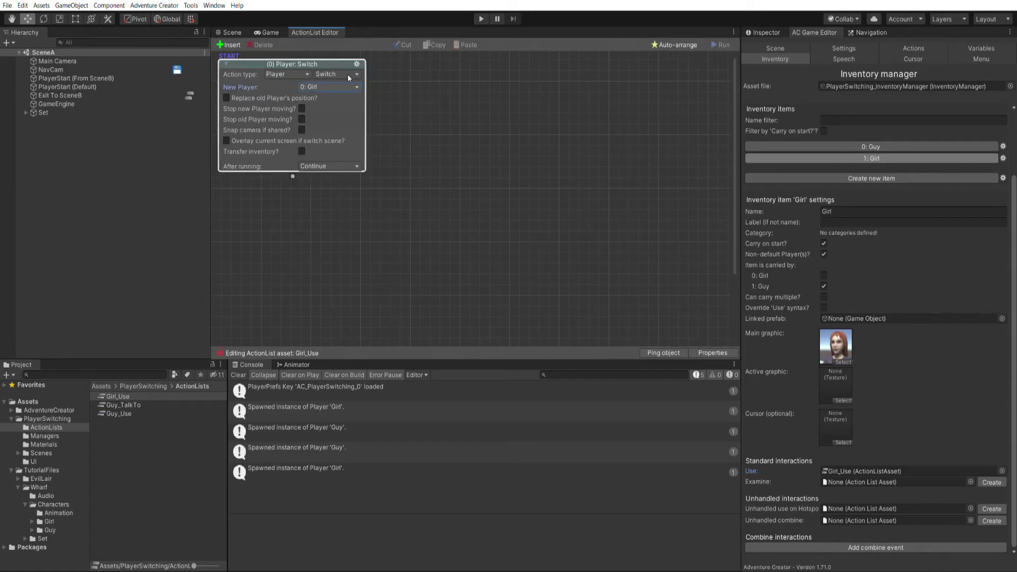
Step: Locate and open the Guy item's Guy_Use action list, then start the game in SceneA
left_click(872, 143)
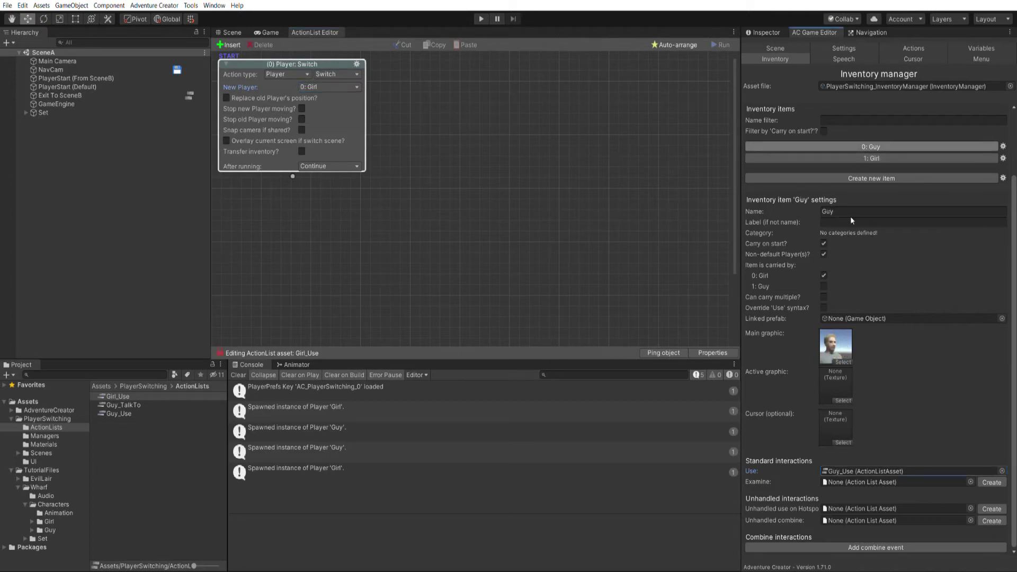
left_click(851, 470)
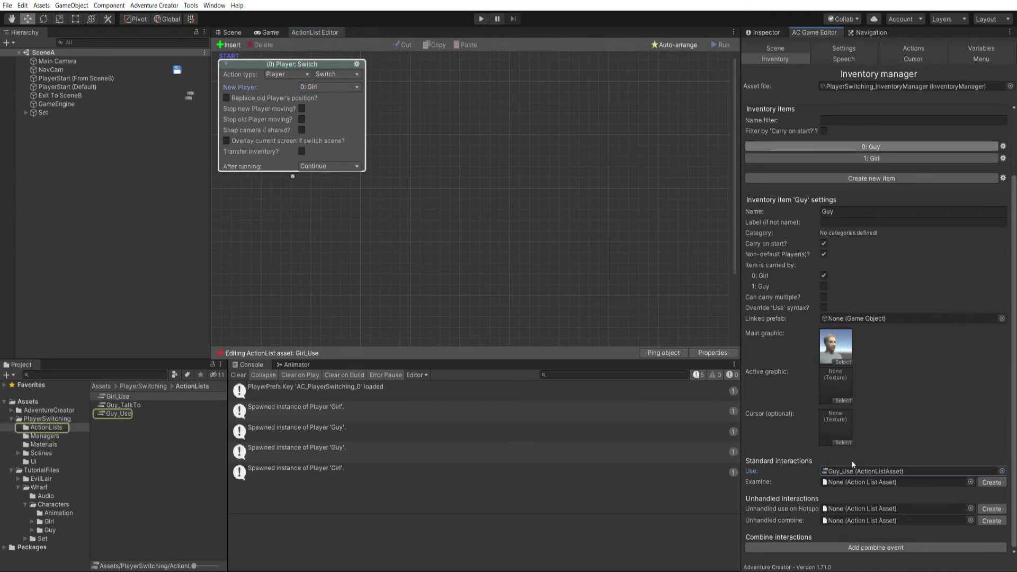
left_click(118, 413)
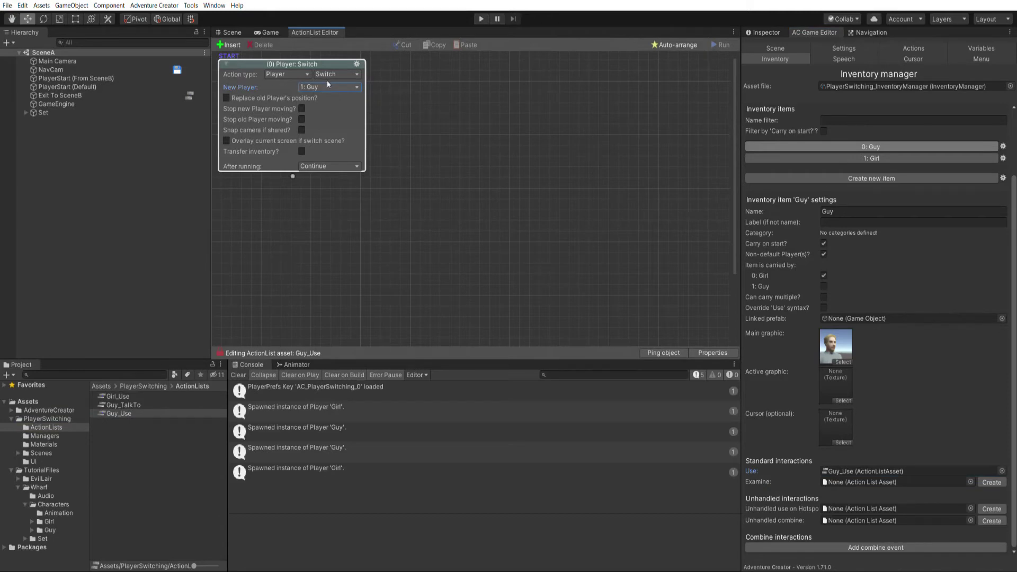
left_click(481, 19)
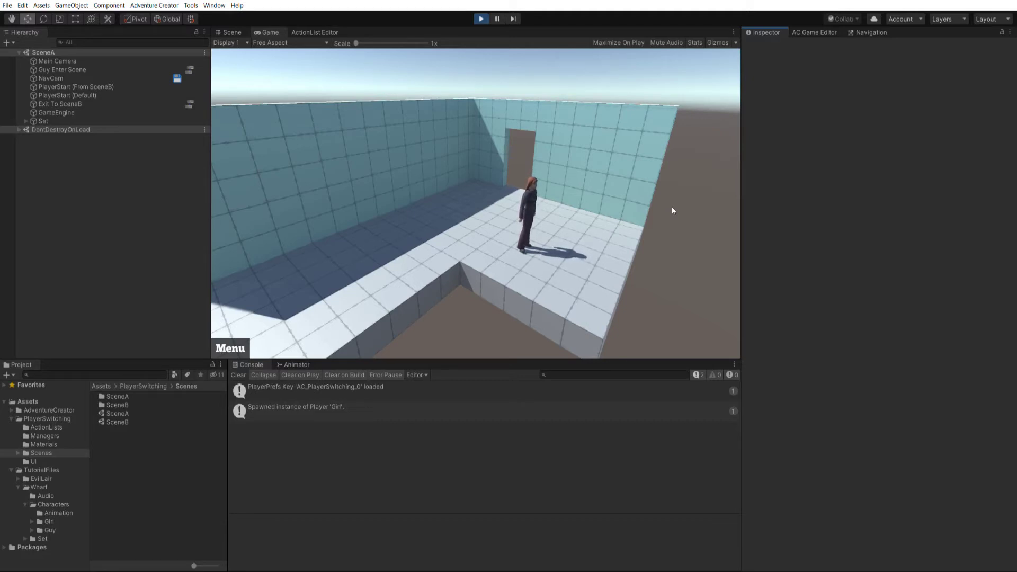
Step: Walk Girl through the doorway into SceneB, back into SceneA beside Guy, then stop playing
left_click(477, 220)
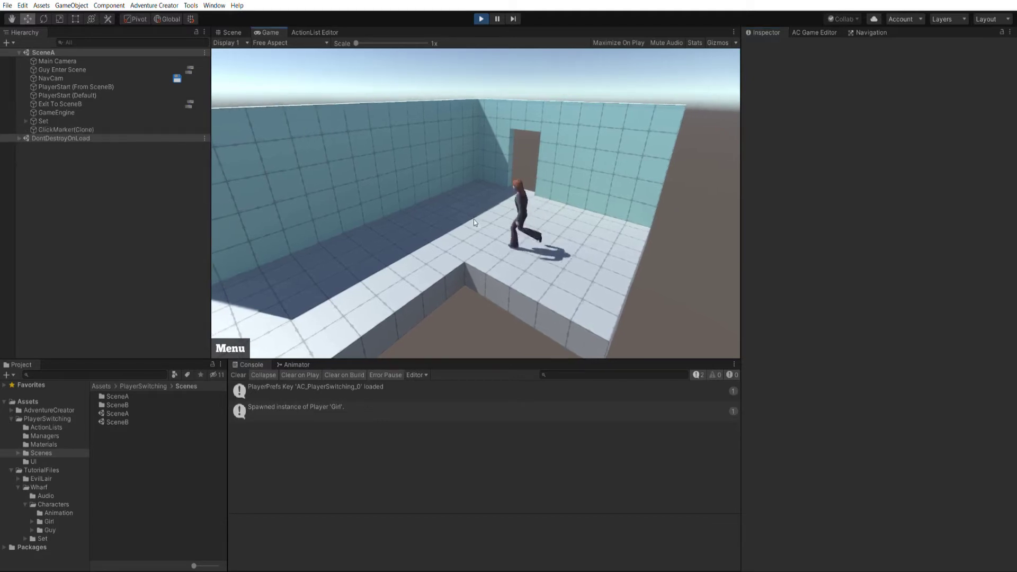
left_click(528, 169)
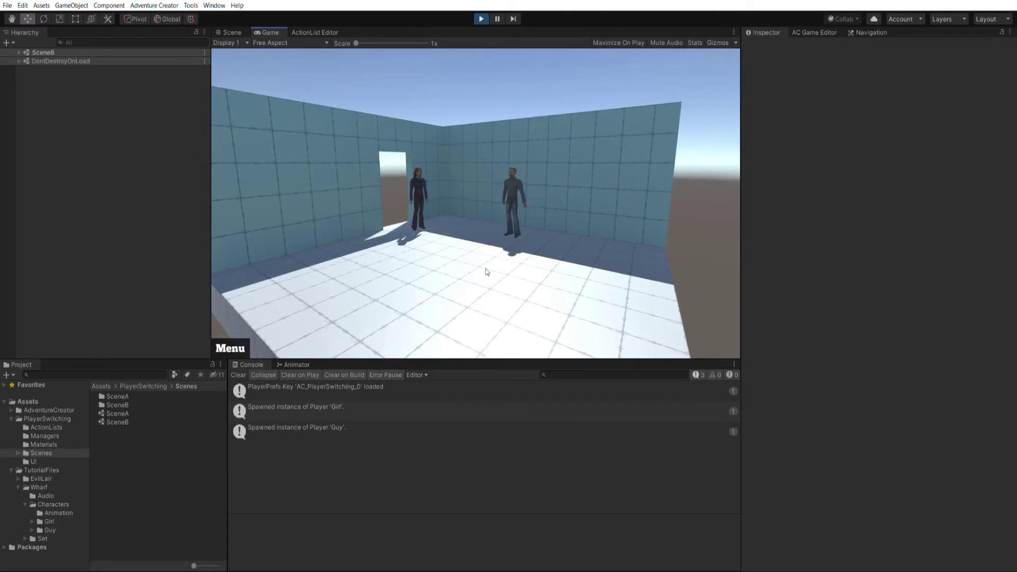
left_click(399, 190)
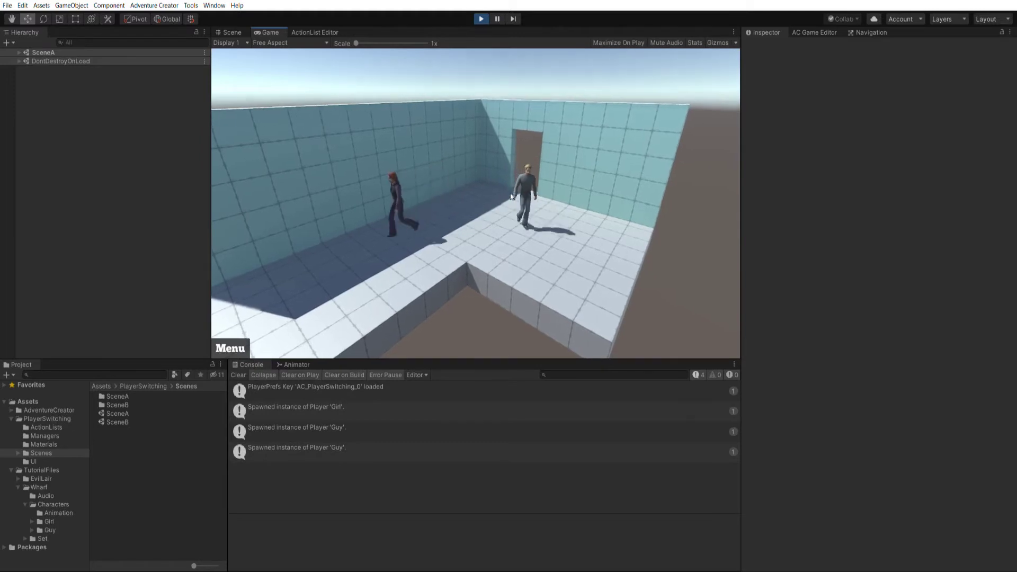
left_click(437, 241)
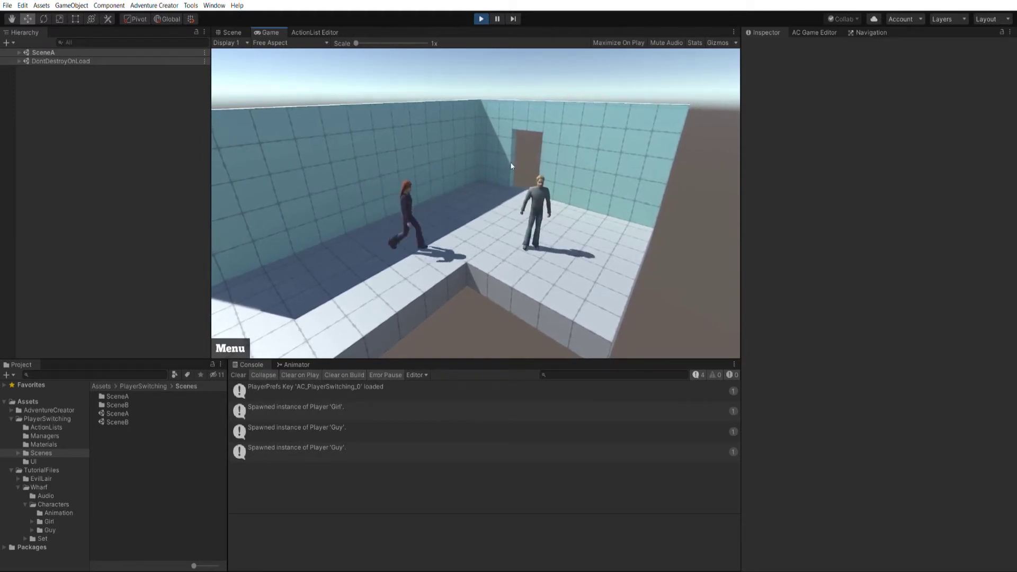
left_click(481, 18)
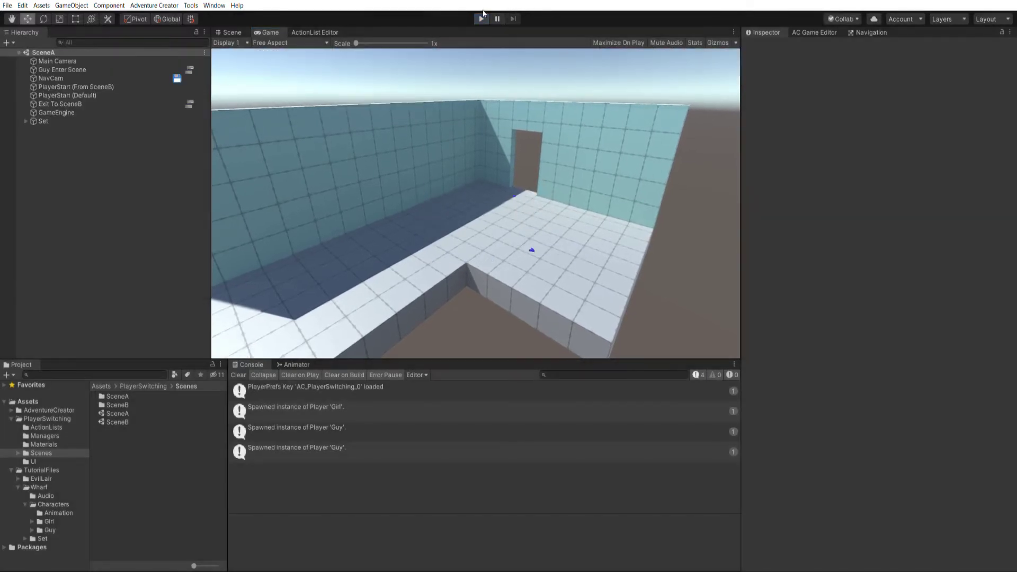
Step: Select the Guy Enter Scene trigger, review its On exit and When running settings, and view its node graph
left_click(227, 32)
scroll(496, 184, "up", 5)
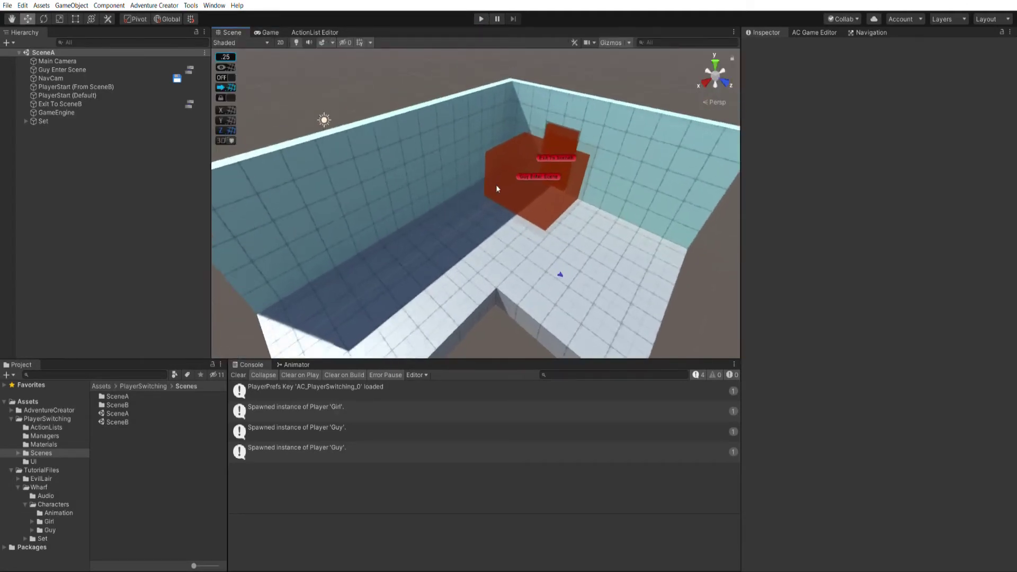
left_click(534, 168)
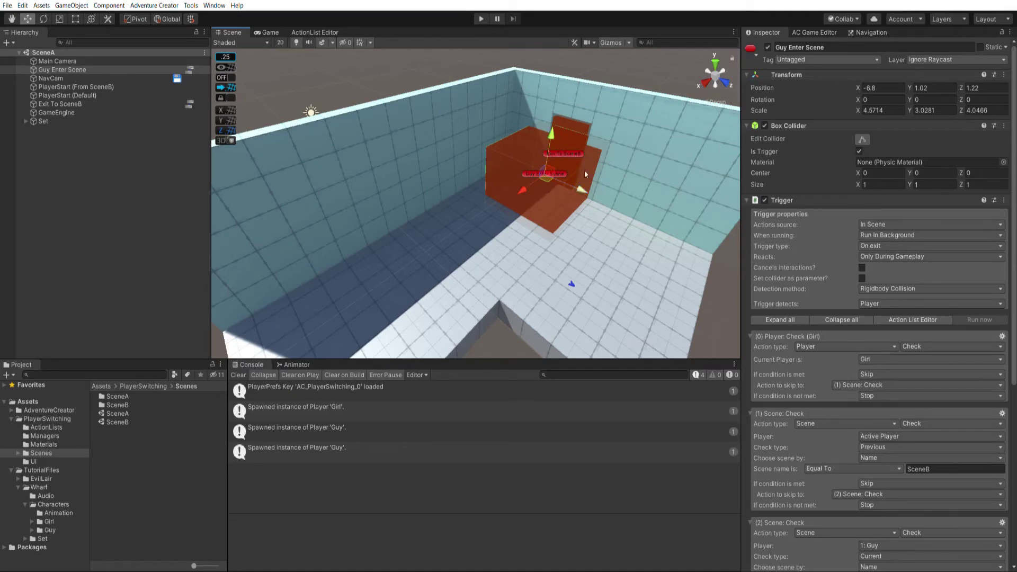
left_click(834, 238)
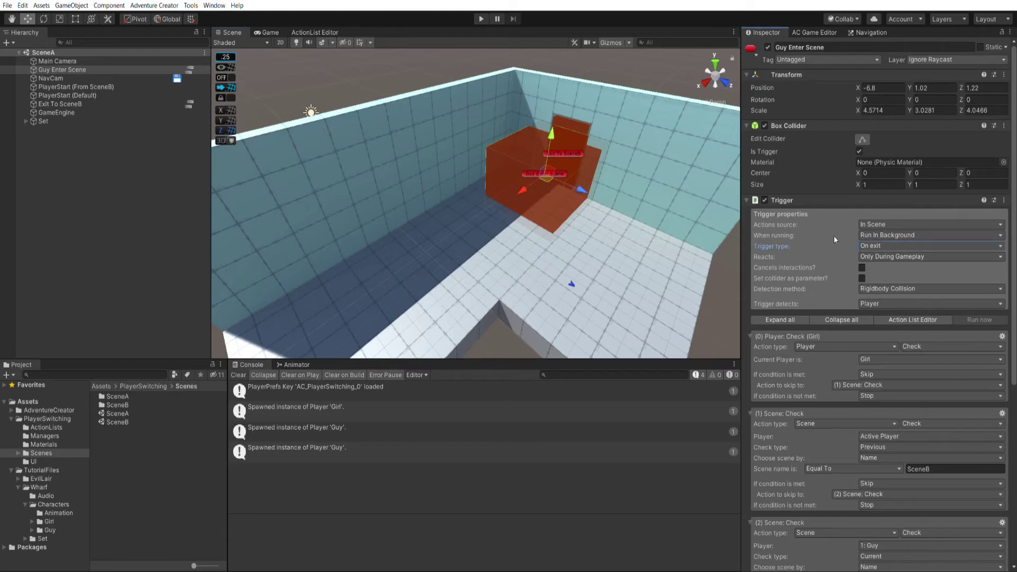
key("shift+Tab")
left_click(906, 320)
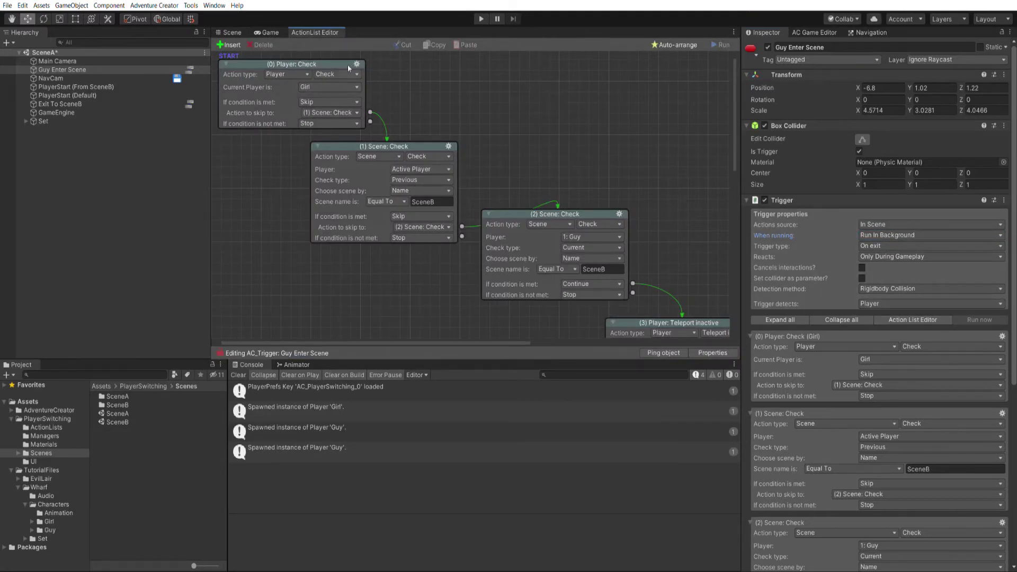
Step: Inspect the Player: Check for Girl and both Scene: Check nodes, then return to the Scene view
left_click(319, 61)
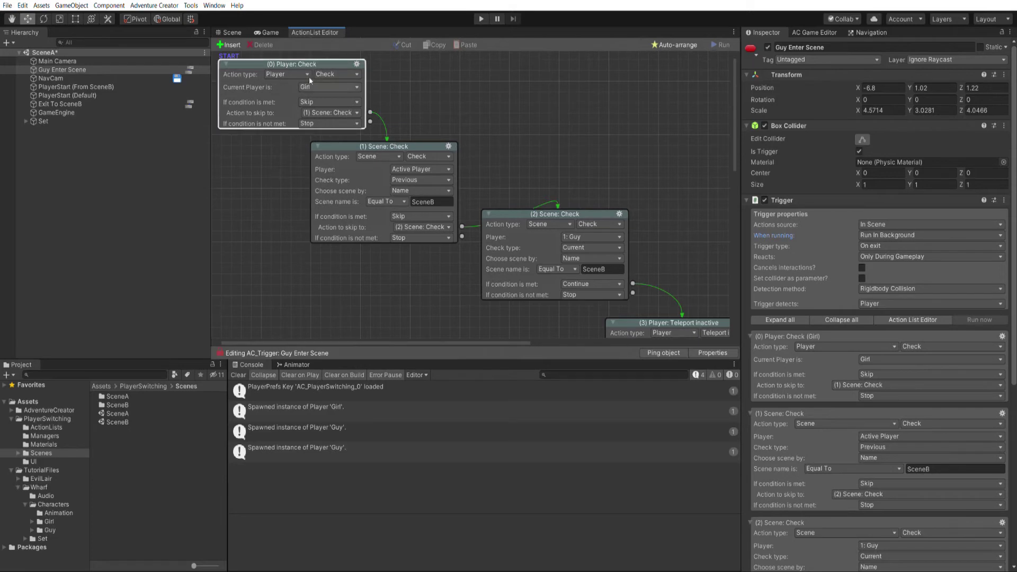
left_click(346, 78)
left_click(423, 83)
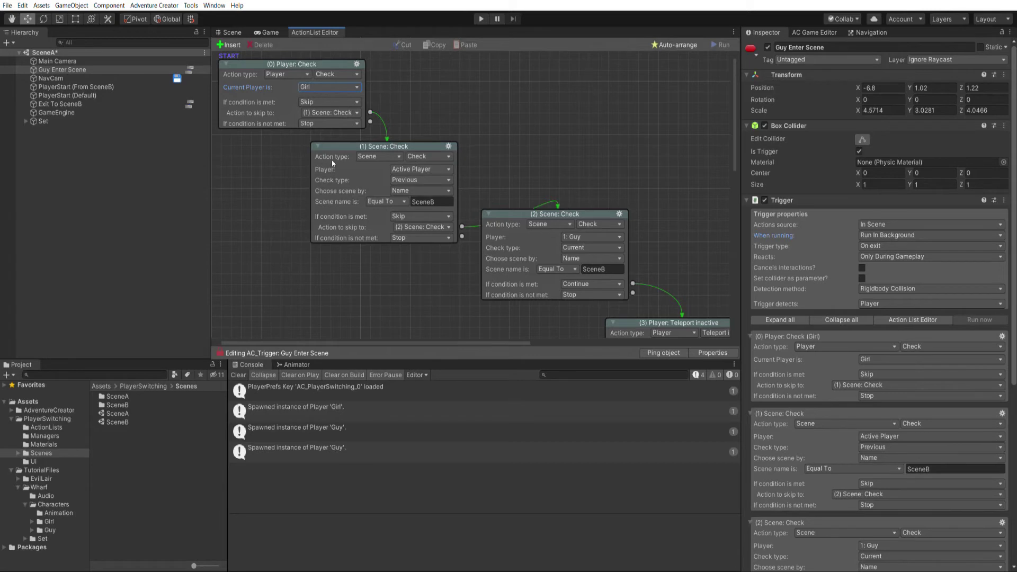
left_click(430, 168)
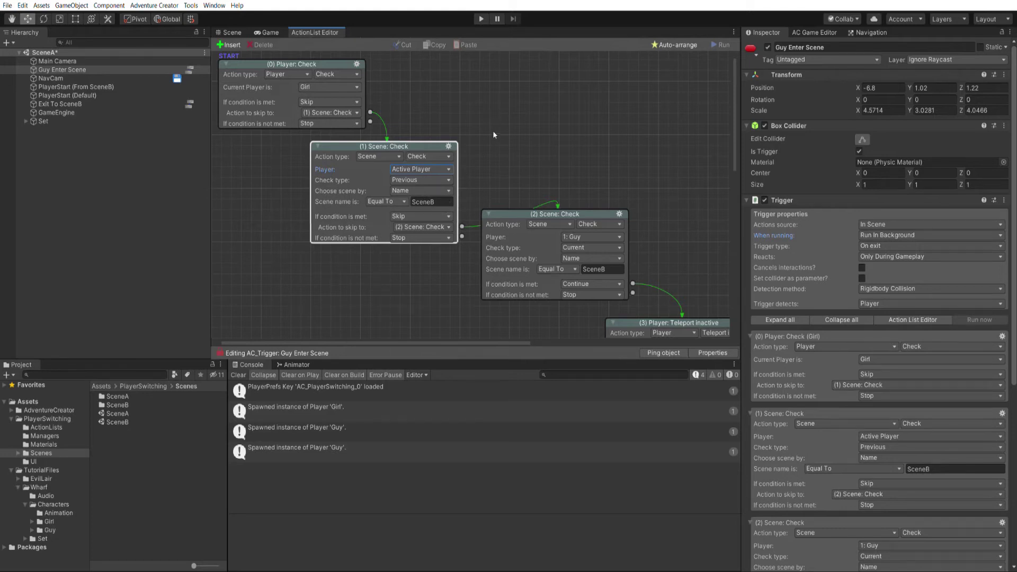
middle_click_drag(485, 129, 507, 139)
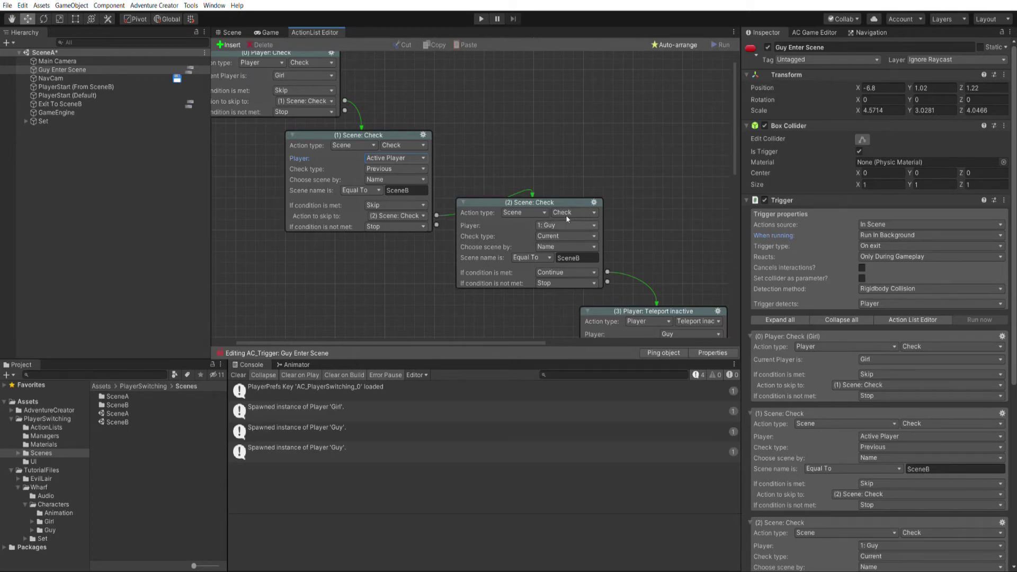
left_click(567, 218)
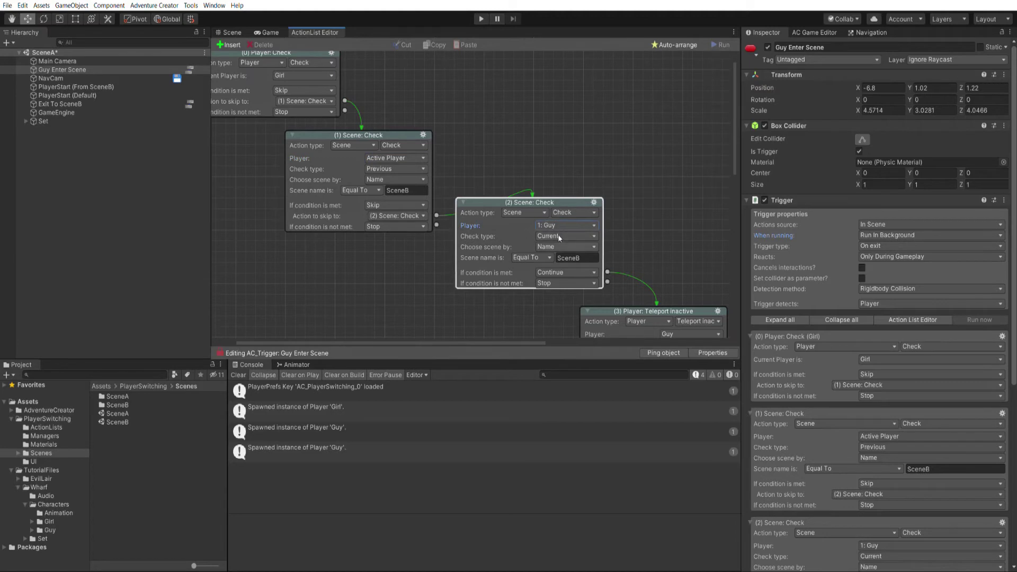
middle_click_drag(637, 234, 663, 249)
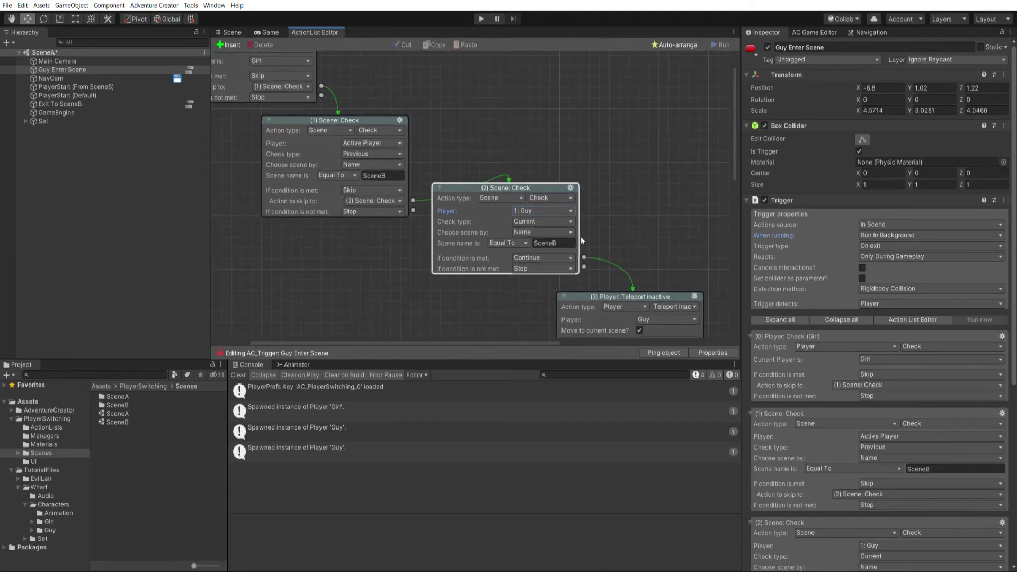
middle_click_drag(506, 104, 645, 244)
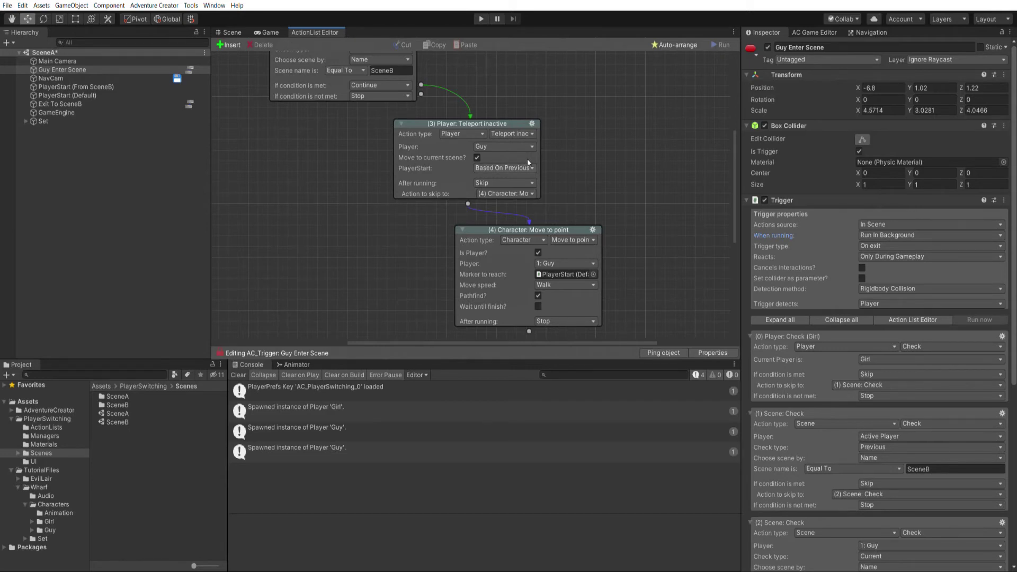
left_click(232, 32)
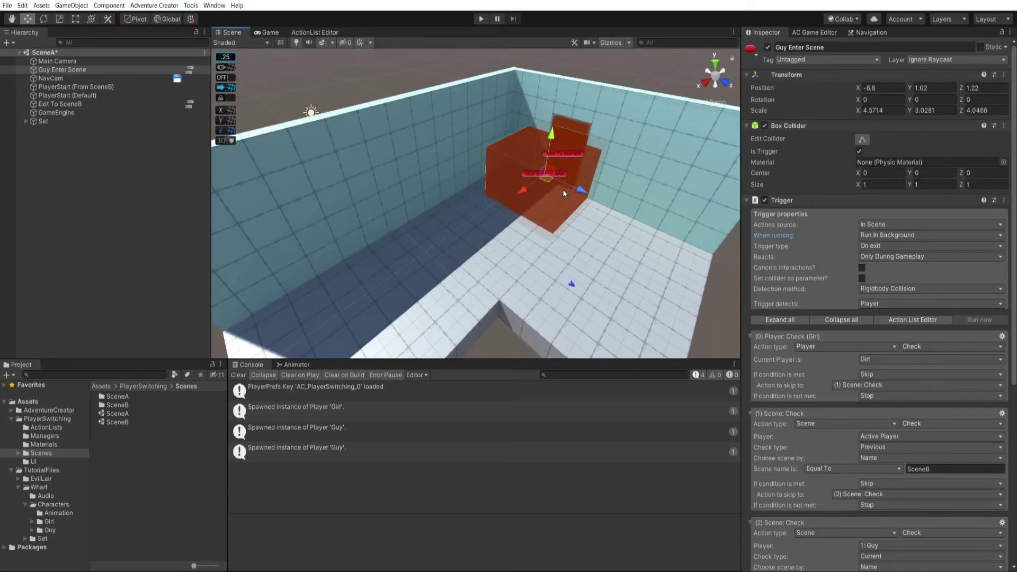
Step: Ping the PlayerStart (Default) marker from the Move to point node's Marker to reach field
left_click(317, 32)
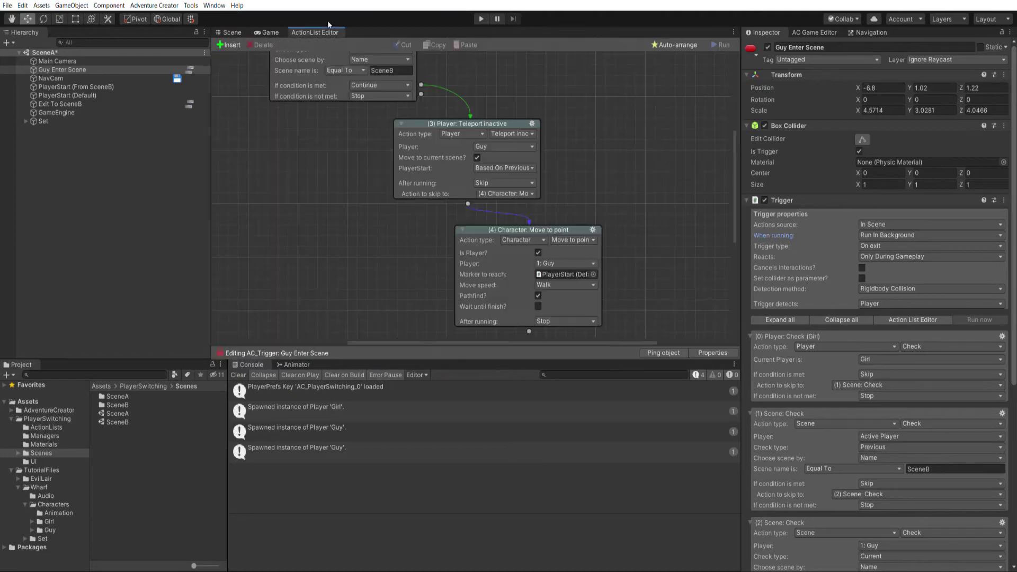
scroll(586, 159, "down", 2)
scroll(586, 159, "right", 1)
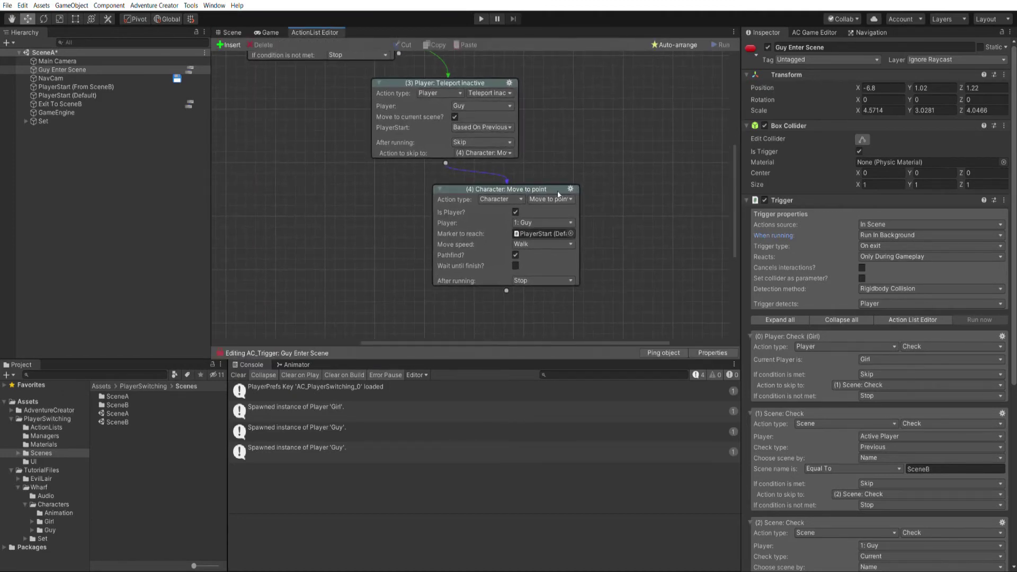
left_click(543, 234)
left_click(67, 94)
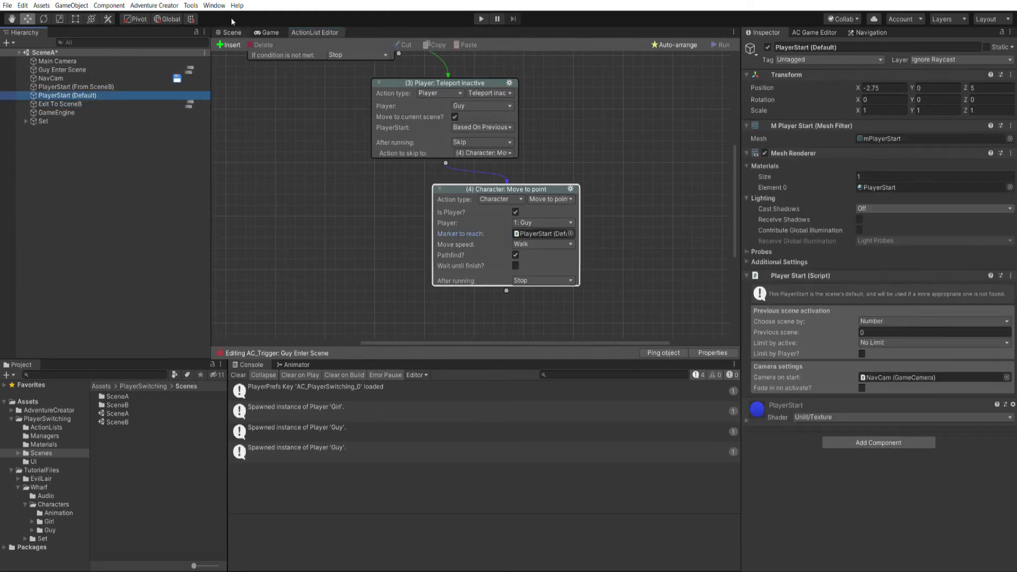
Step: View PlayerStart (Default) in the Scene view, then return to the ActionList Editor
left_click(232, 33)
middle_click_drag(651, 303, 559, 237)
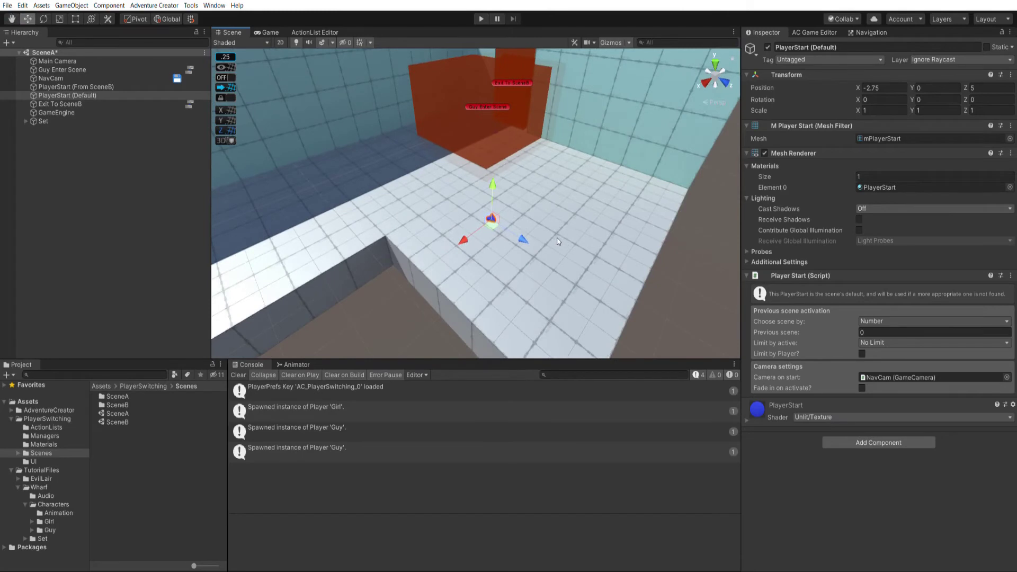
left_click(315, 26)
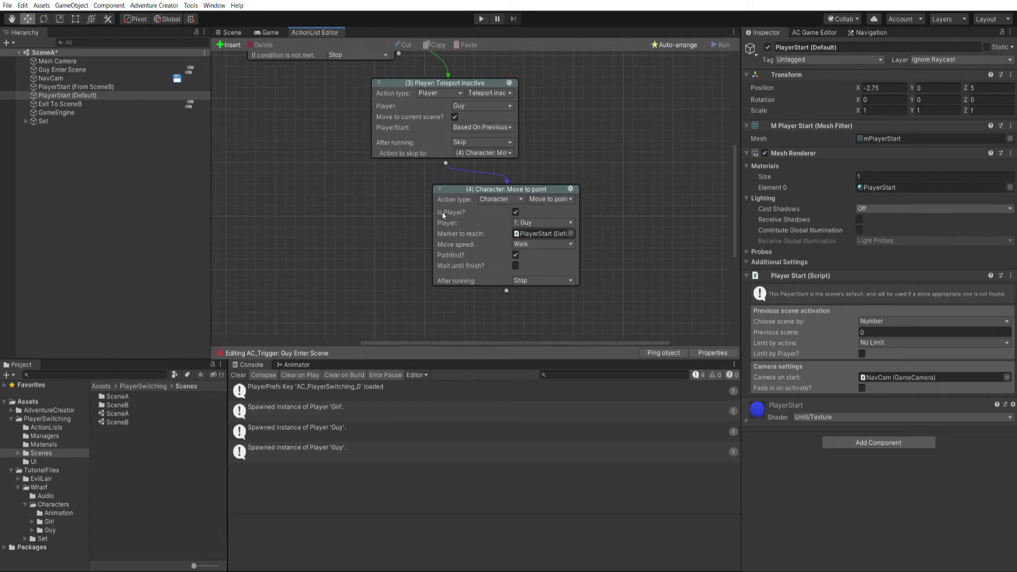
left_click(558, 216)
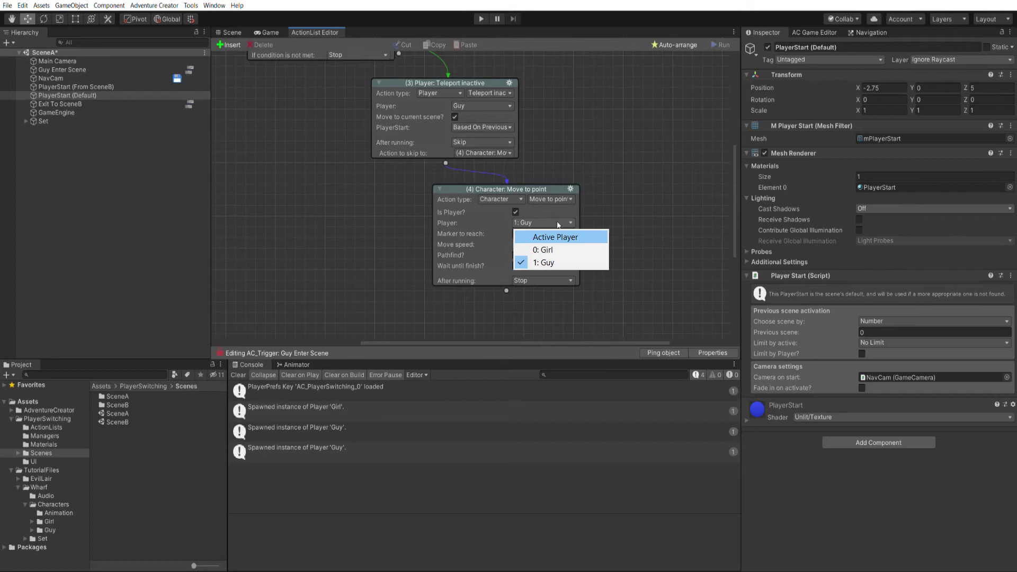
Step: Switch the Move to point character to Active Player, then back to 1: Guy
key("Return")
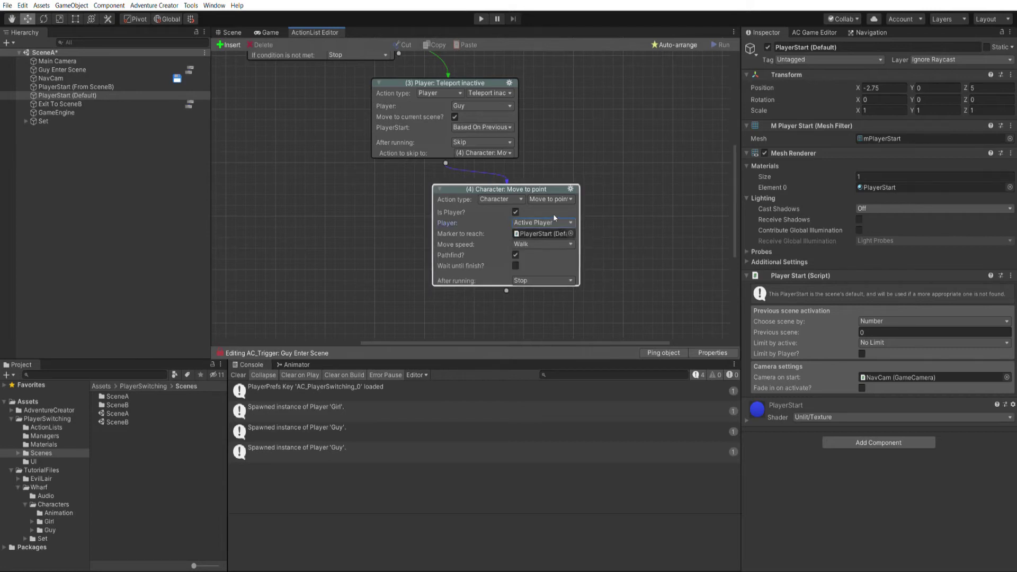
left_click(553, 219)
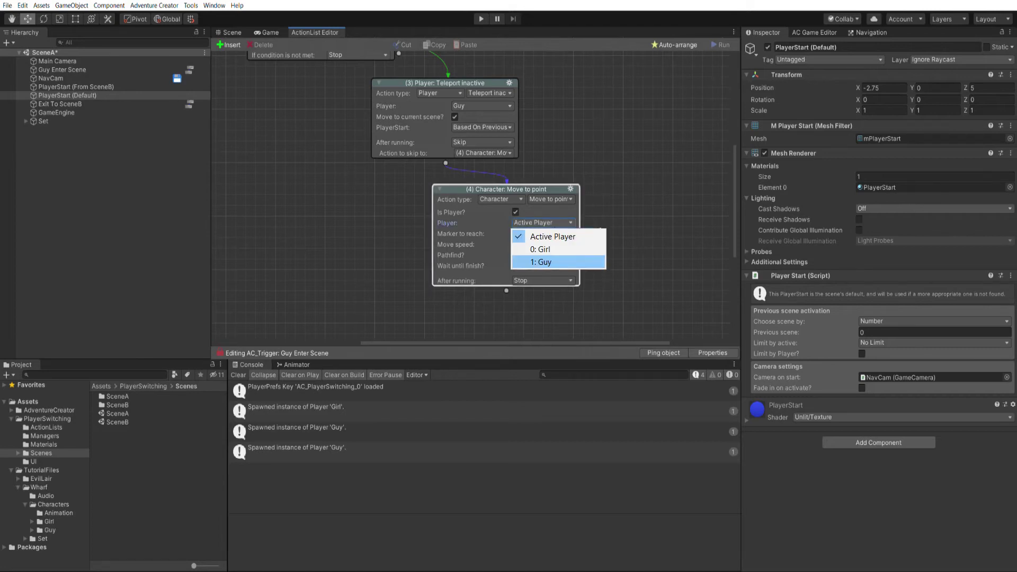
left_click(589, 261)
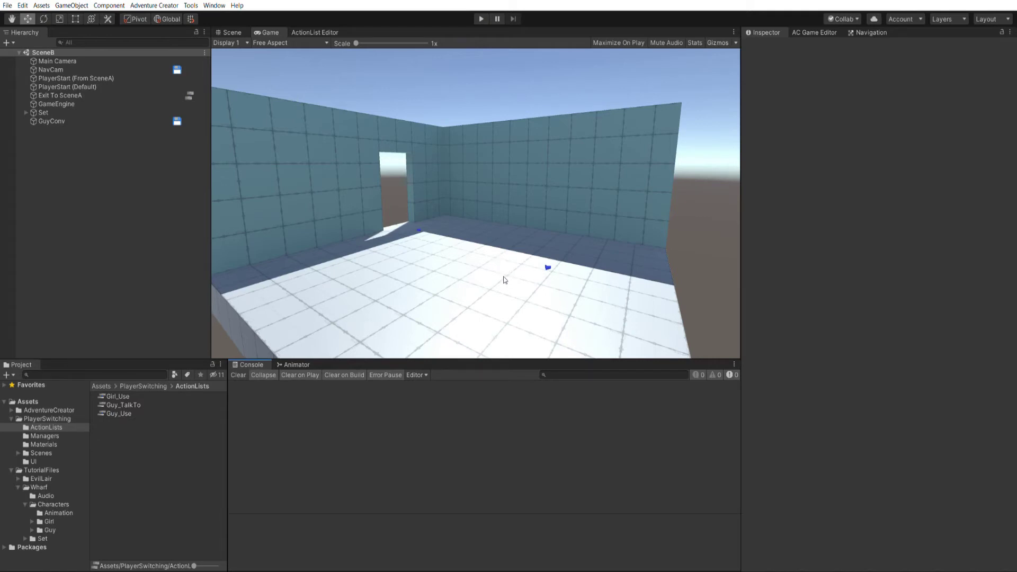
Step: Inspect GuyConv's options and review Guy_TalkTo's actions, including the 'Who are you?' toggle
left_click(47, 120)
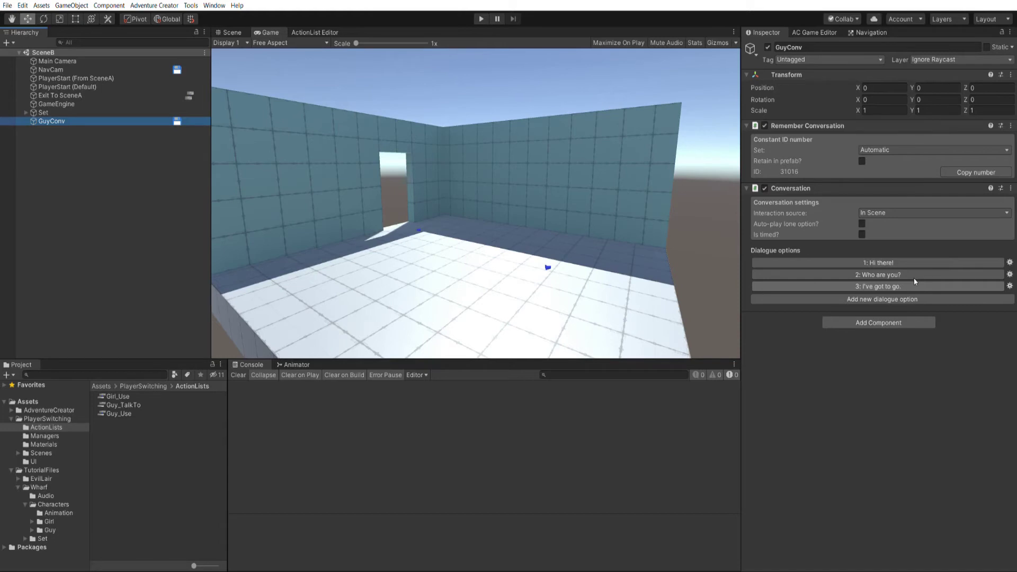
double_click(136, 402)
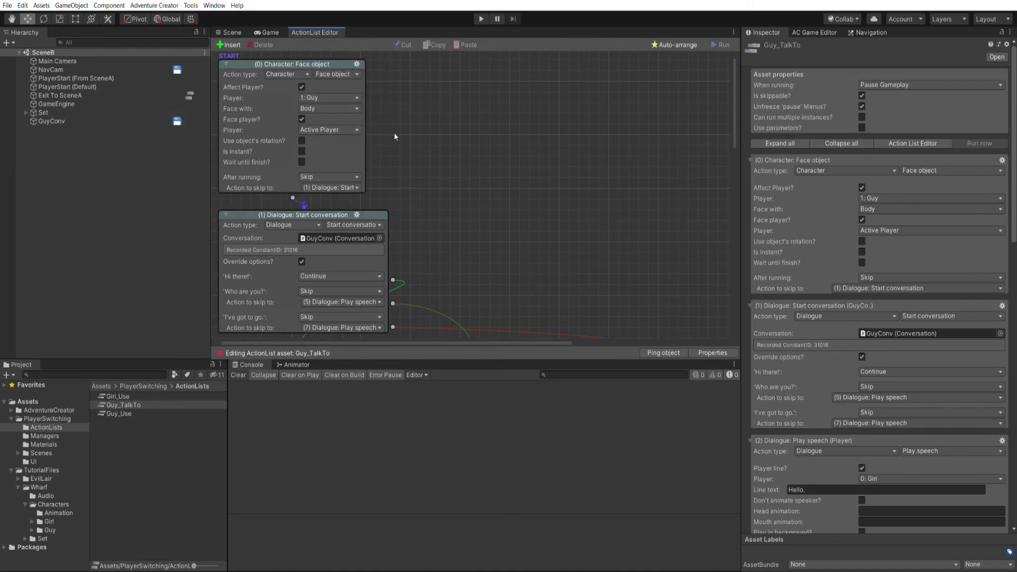
left_click_drag(735, 98, 720, 133)
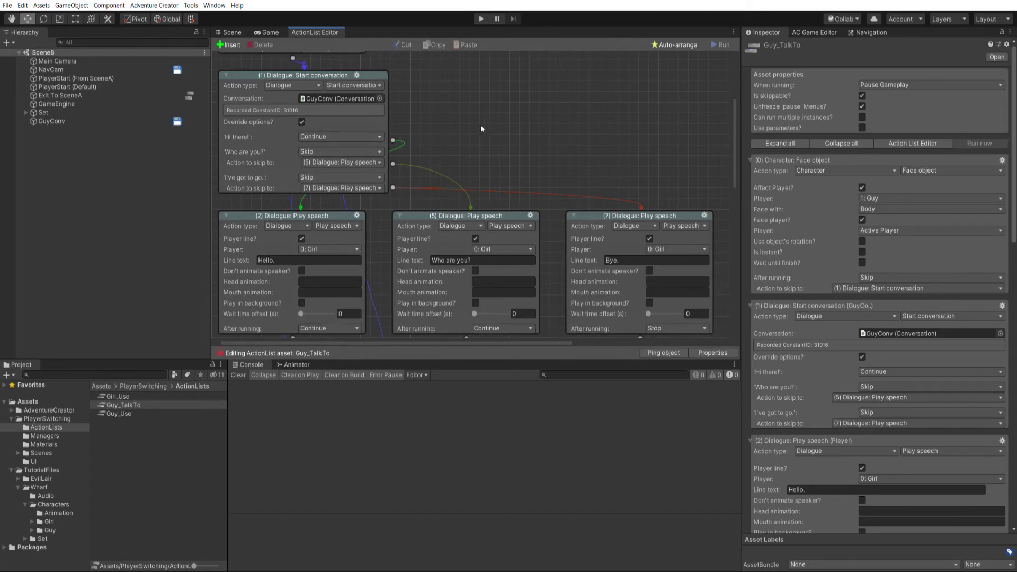
left_click_drag(733, 128, 730, 150)
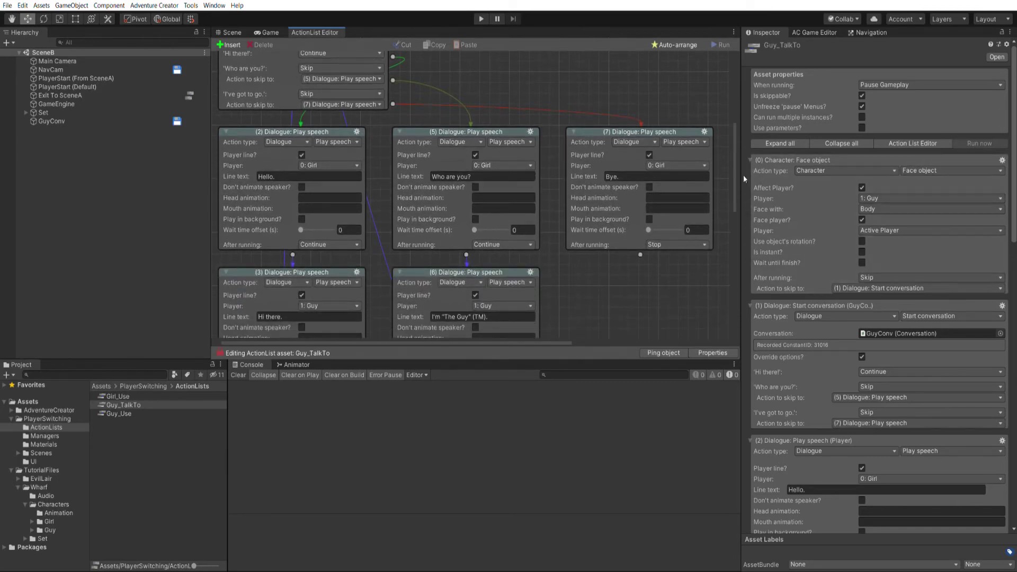
scroll(424, 168, "down", 1)
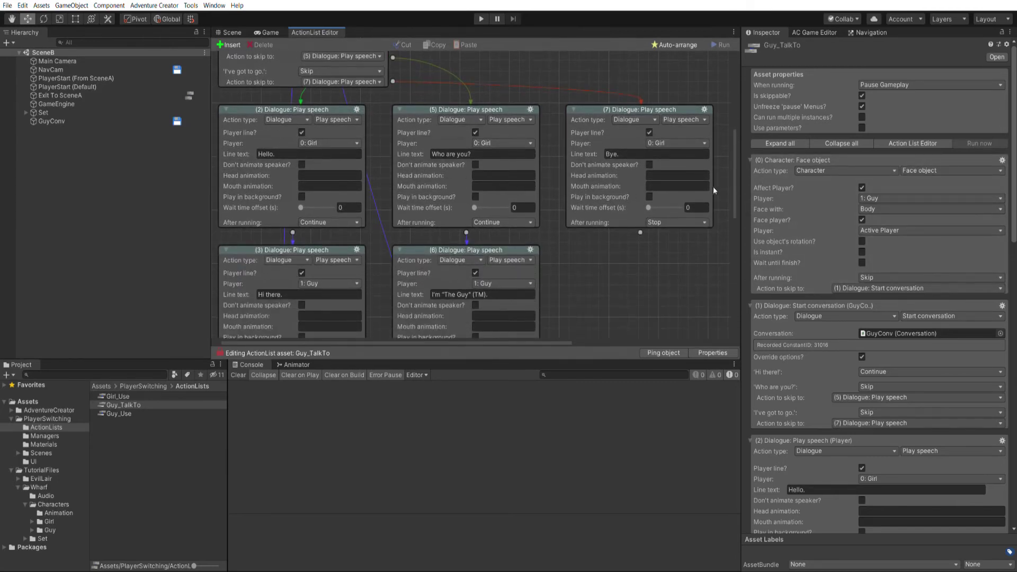
left_click_drag(734, 179, 726, 223)
Step: Reselect GuyConv and the Guy_TalkTo ActionList, then start the game
left_click(261, 233)
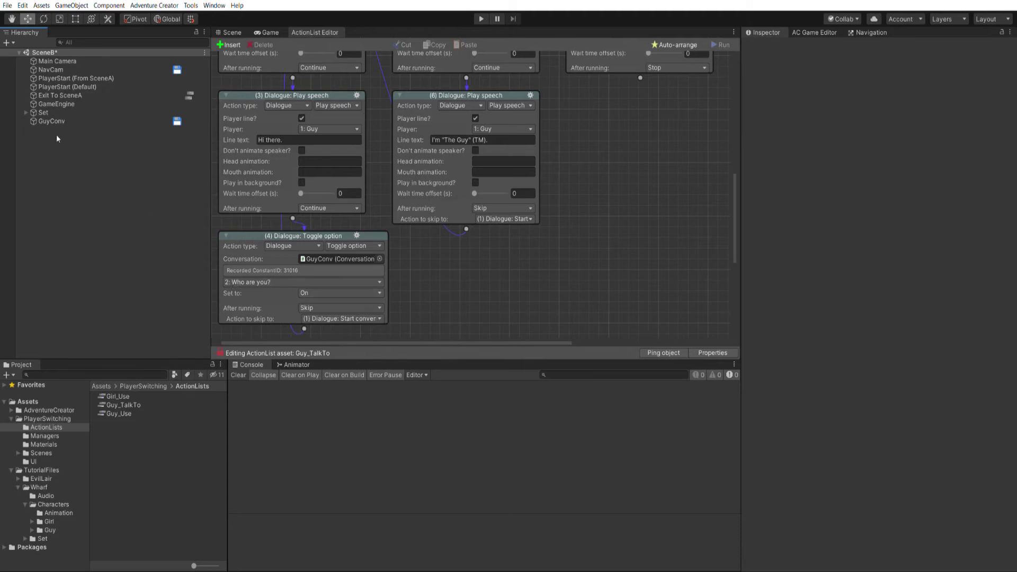
left_click(51, 121)
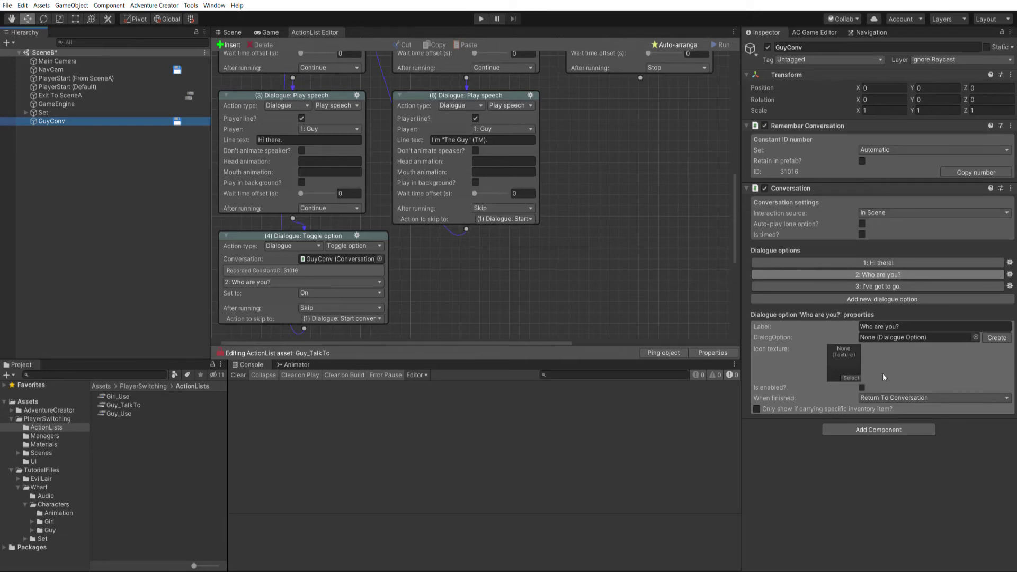
left_click(123, 404)
left_click(479, 20)
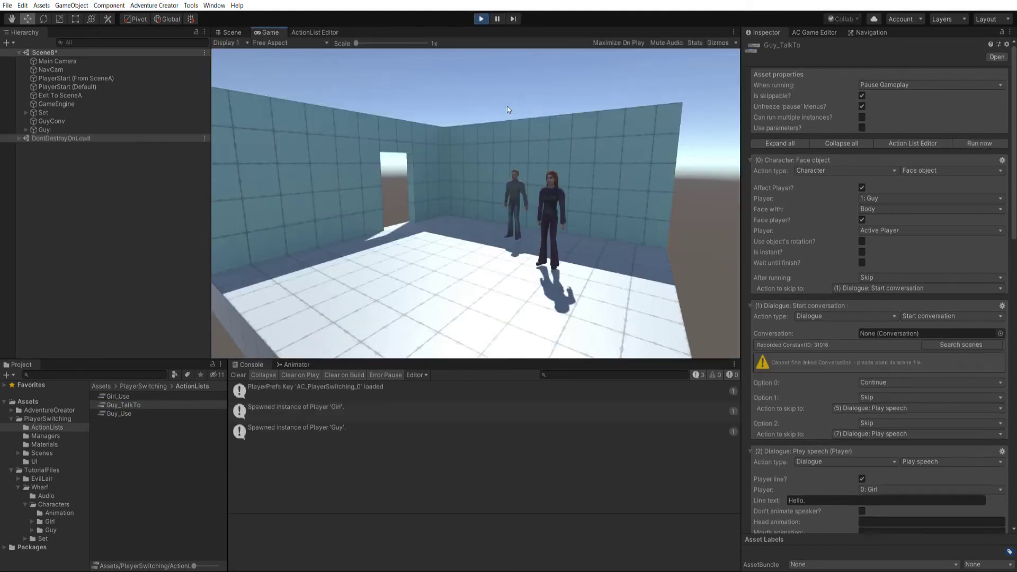
Step: Talk to Guy, choosing Hi there!, Who are you?, then I've got to go
left_click(969, 140)
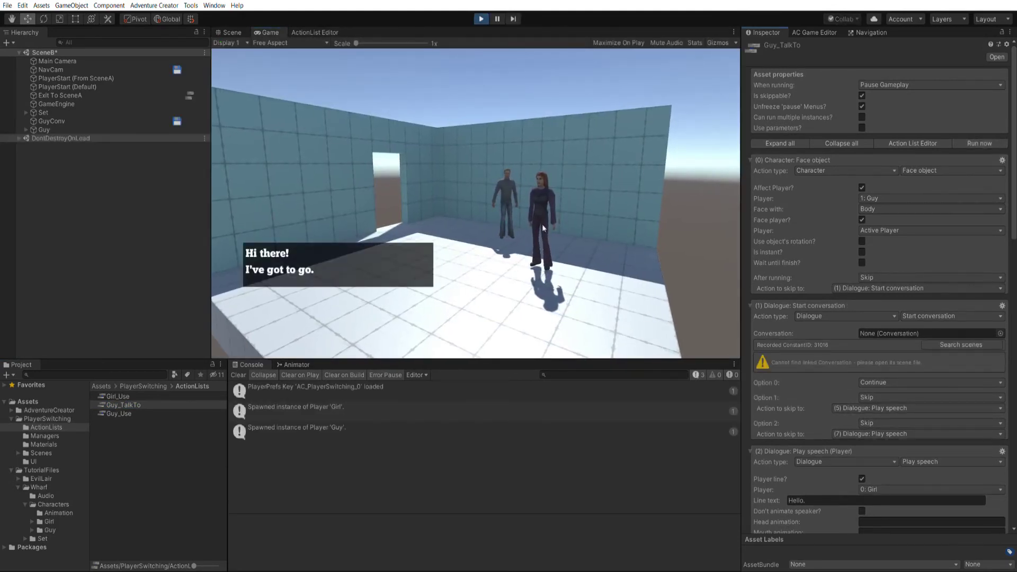
left_click(278, 249)
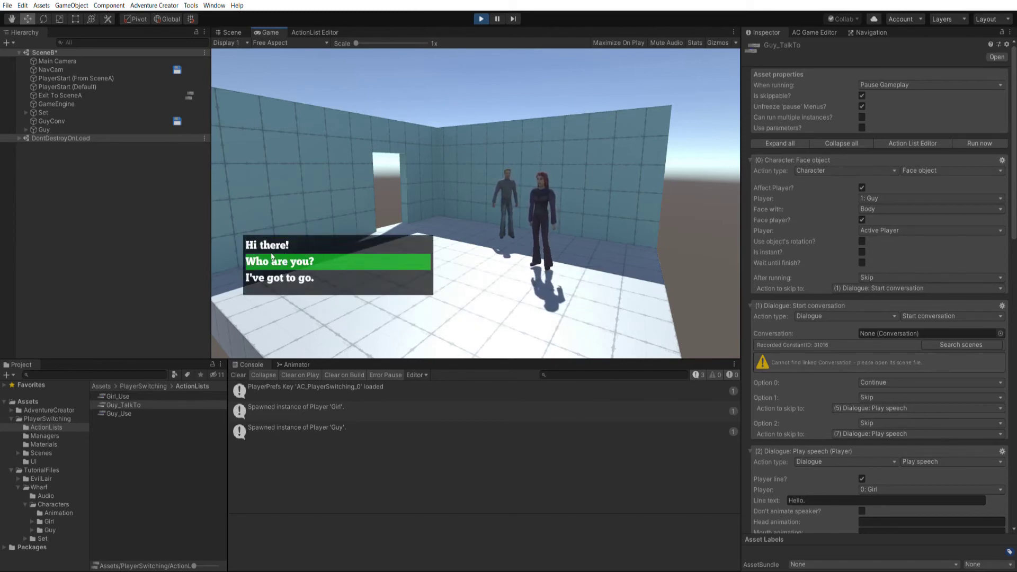
left_click(328, 256)
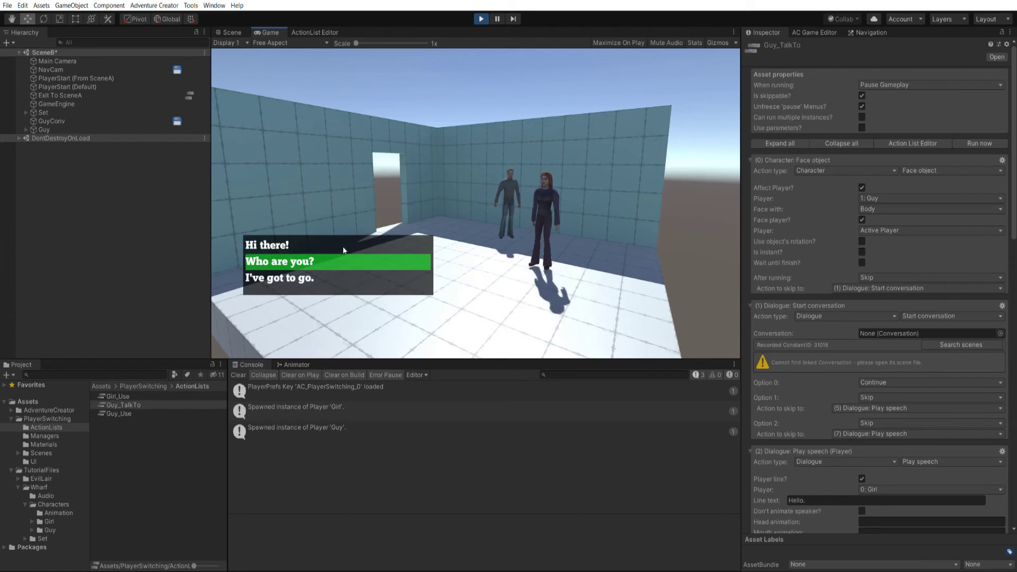
left_click(330, 270)
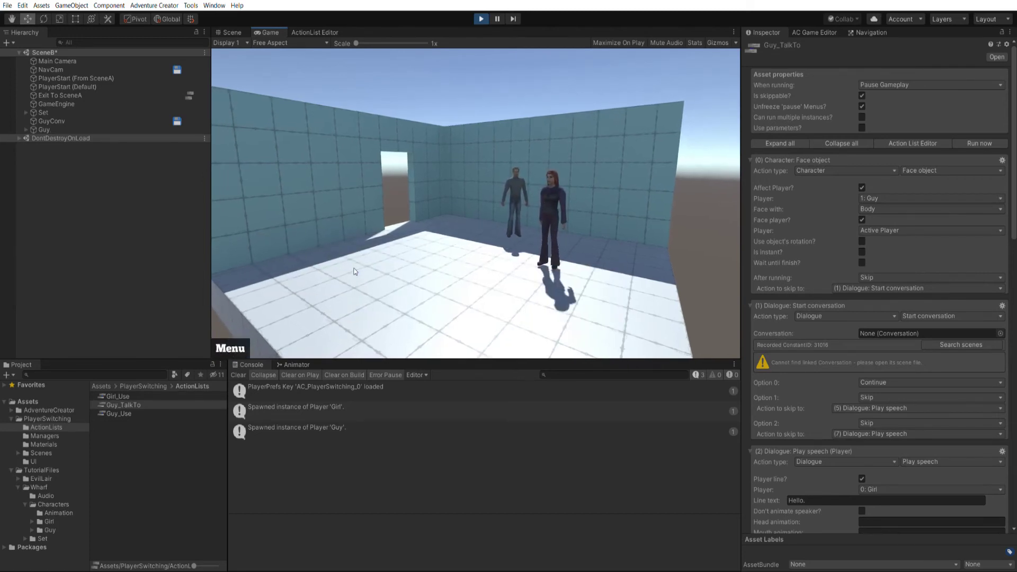
Step: Walk Girl around the room, talk to Guy again, and stop the game
left_click(462, 225)
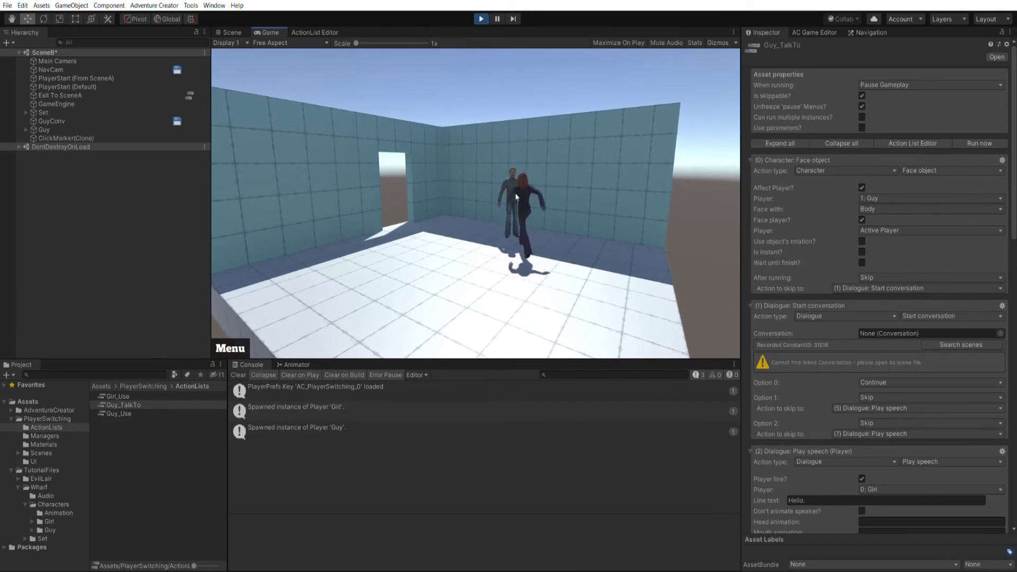
left_click(449, 259)
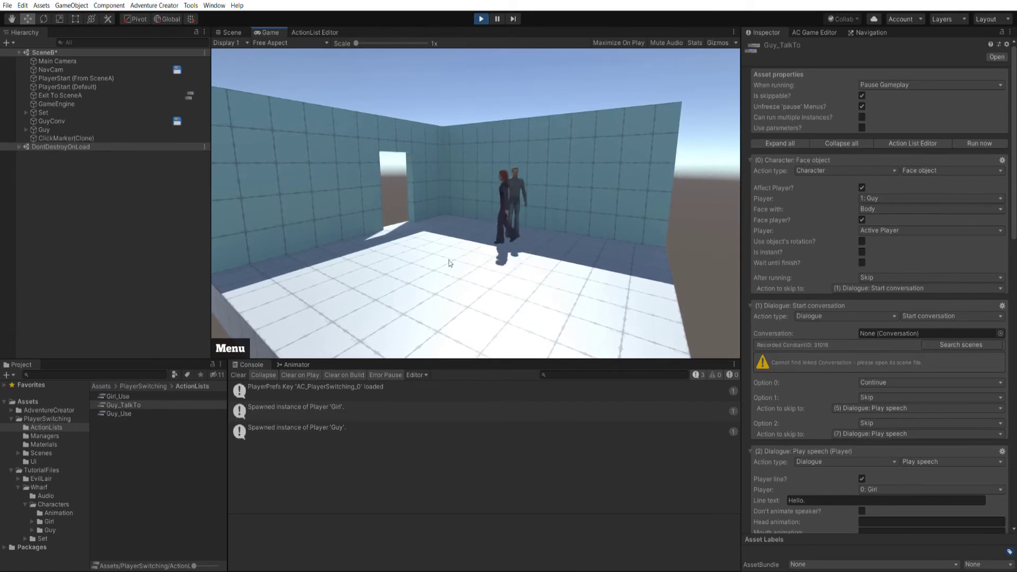
left_click(516, 205)
key("ctrl+p")
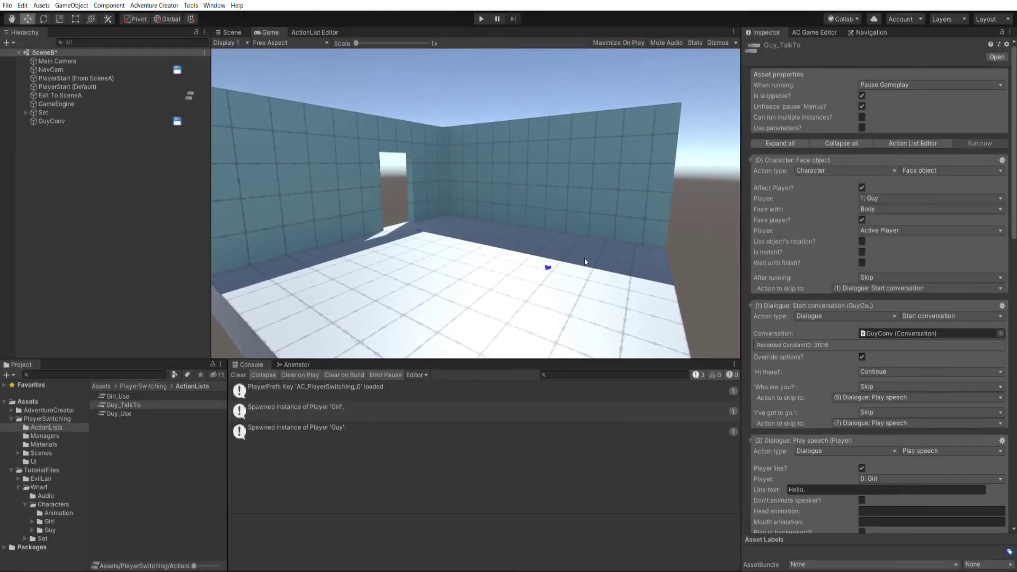
Step: Open the Guy prefab and set its Hotspot's interaction source to Asset File
left_click(49, 530)
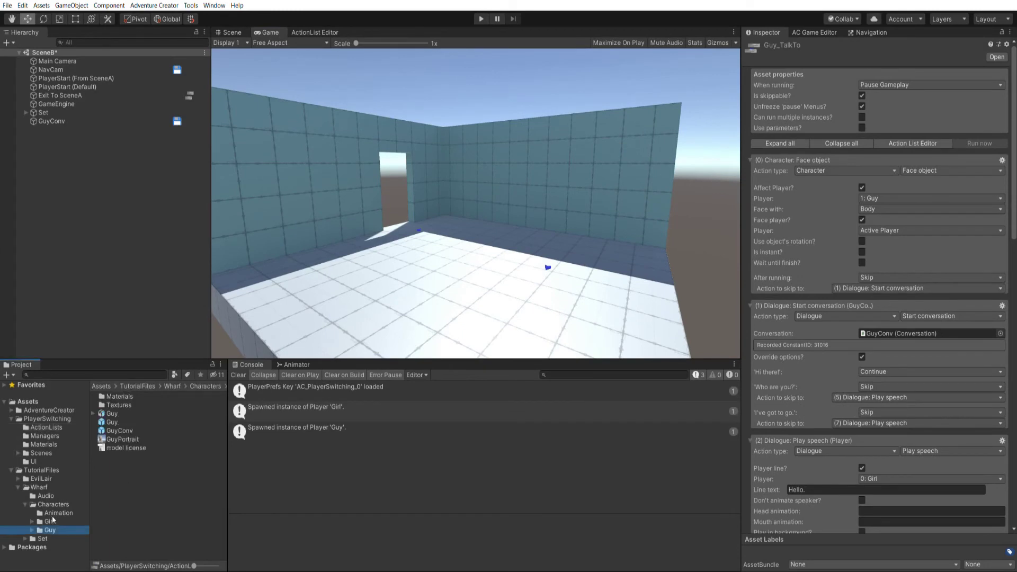
double_click(103, 413)
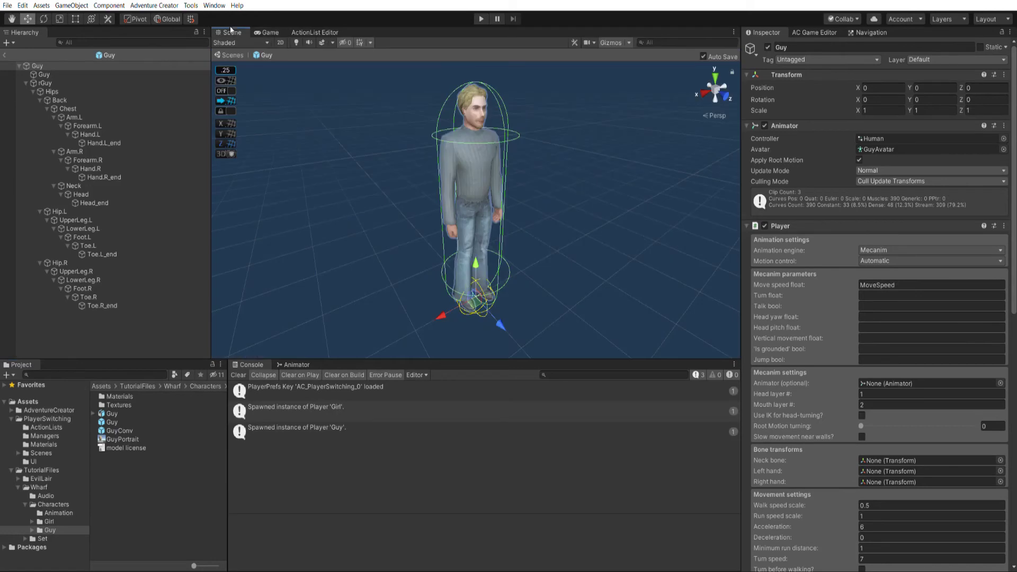
scroll(797, 536, "down", 10)
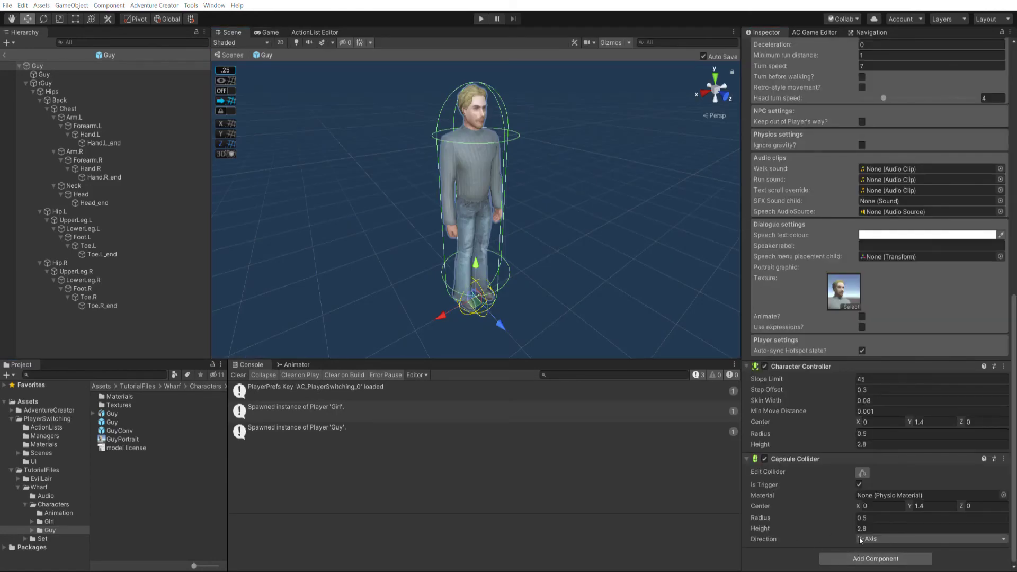
scroll(794, 371, "down", 5)
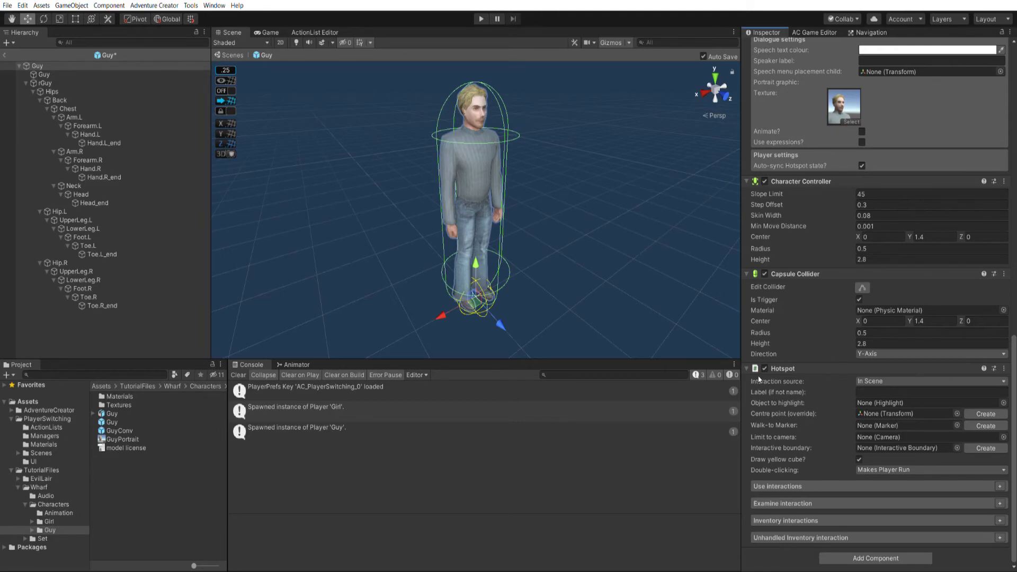
left_click(877, 381)
left_click(870, 389)
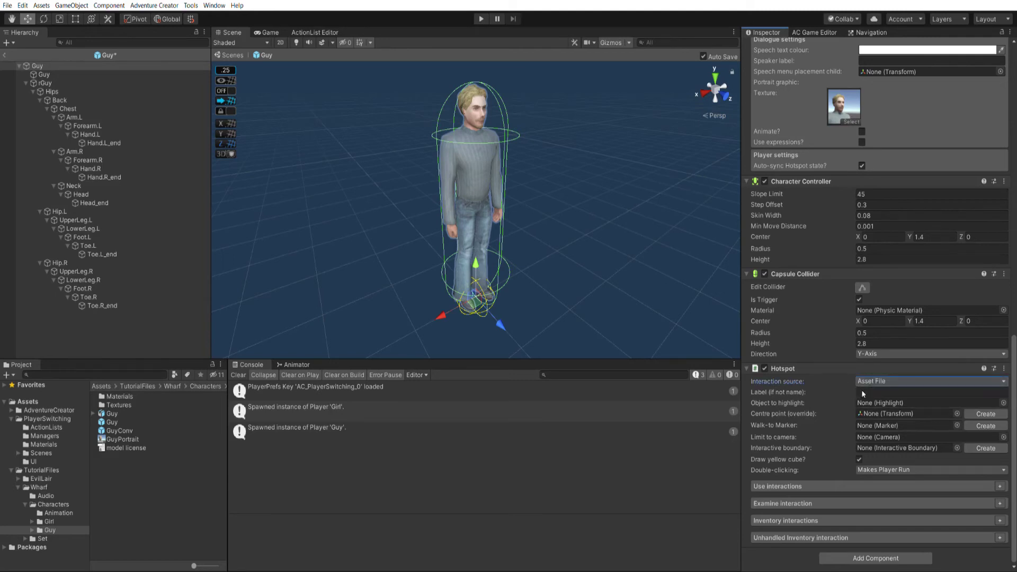
Step: Add a Use interaction with the Talk to icon, running Guy_TalkTo, with Turn To Face
left_click(1000, 485)
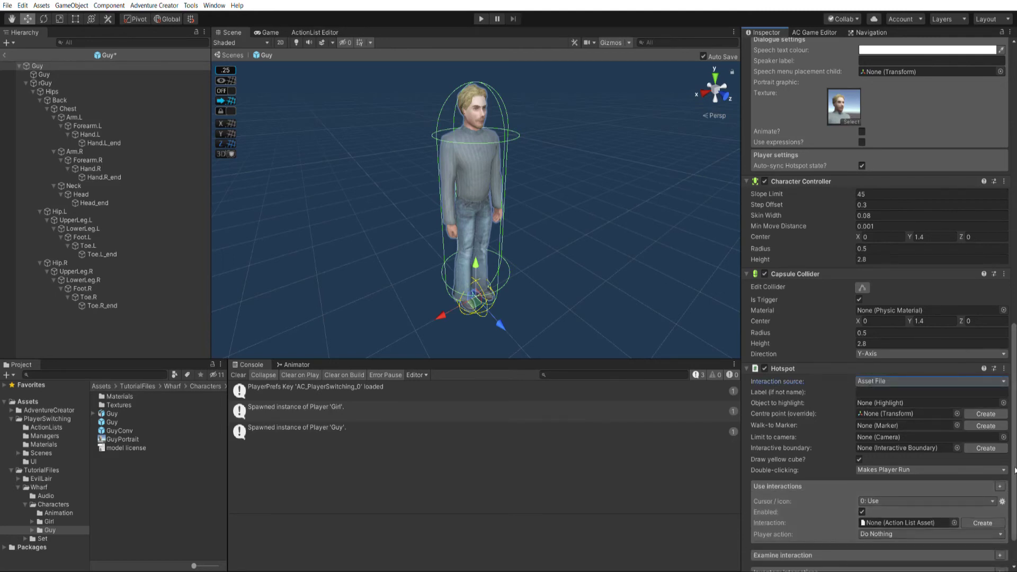
scroll(894, 472, "down", 2)
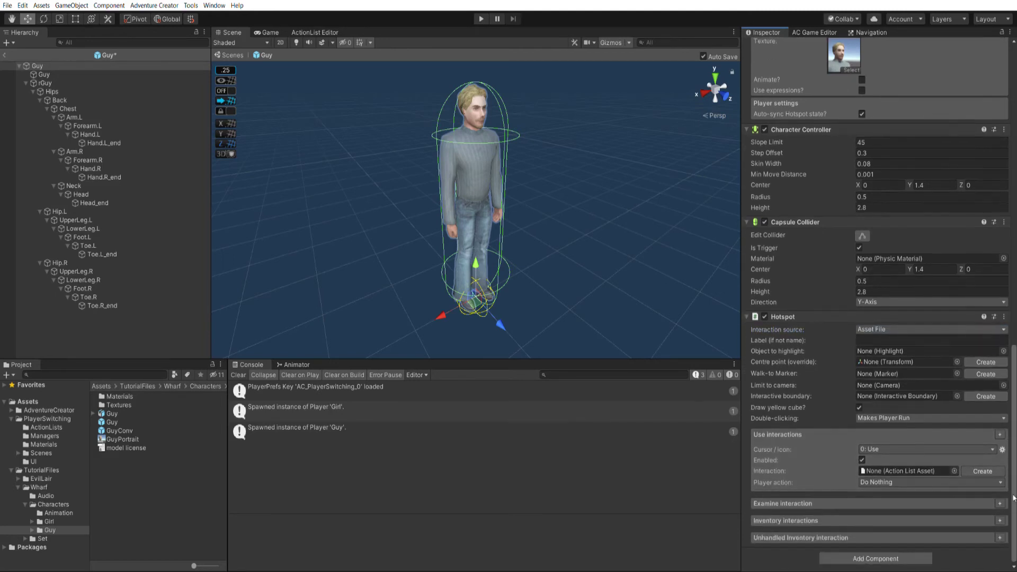
left_click(884, 449)
left_click(883, 458)
left_click(40, 428)
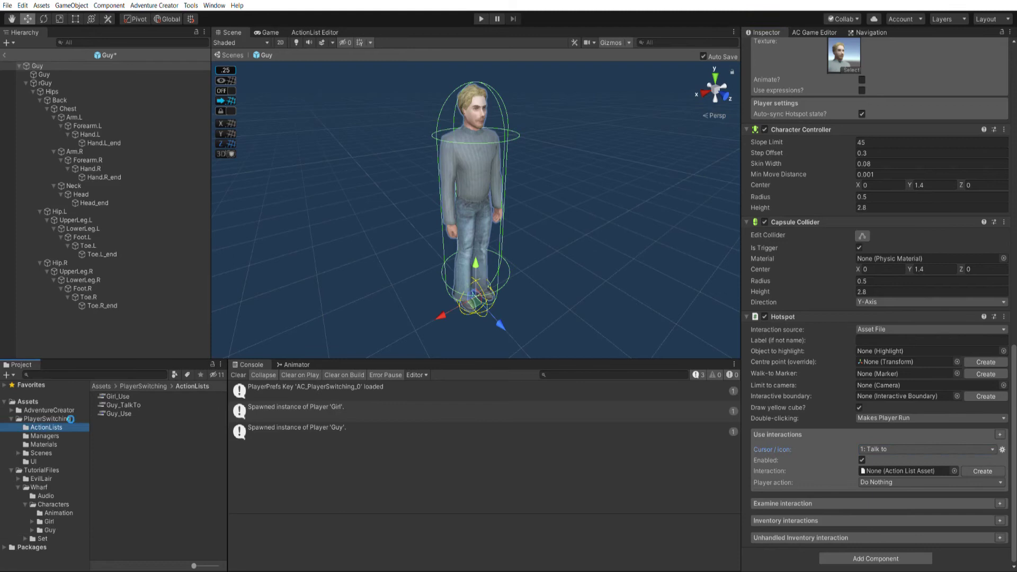
left_click_drag(122, 404, 905, 462)
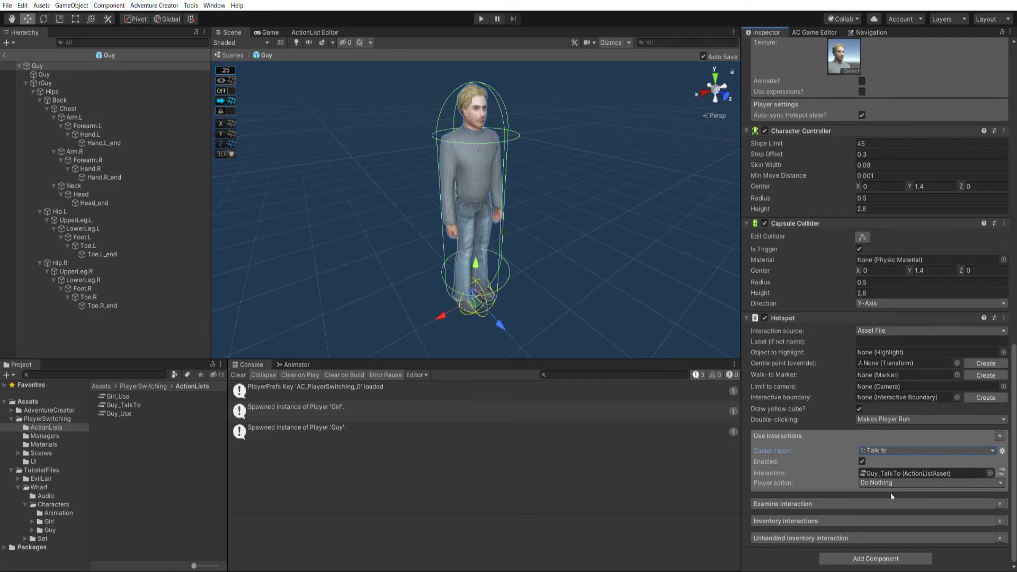
left_click(900, 483)
left_click(895, 496)
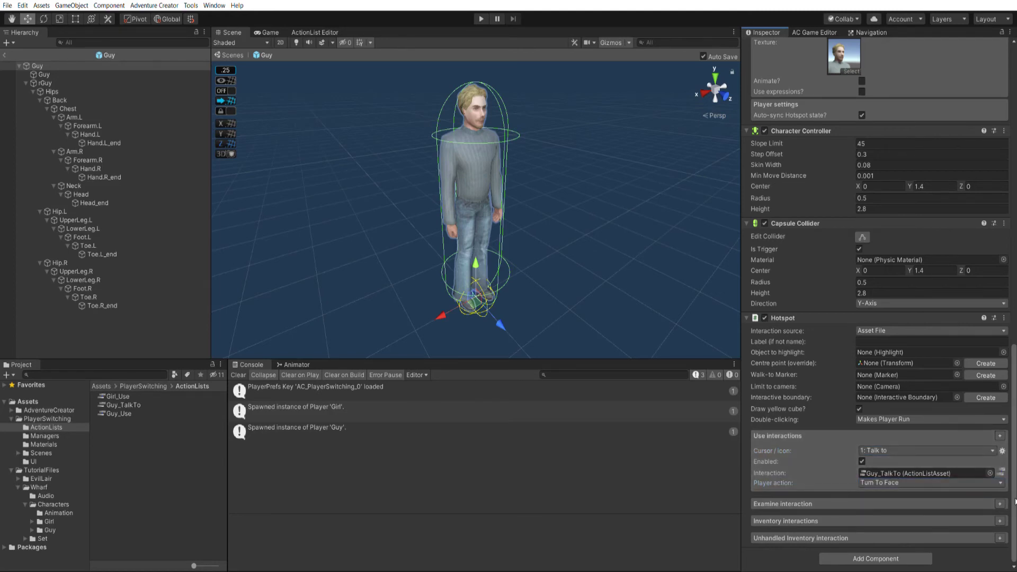
scroll(1014, 501, "up", 10)
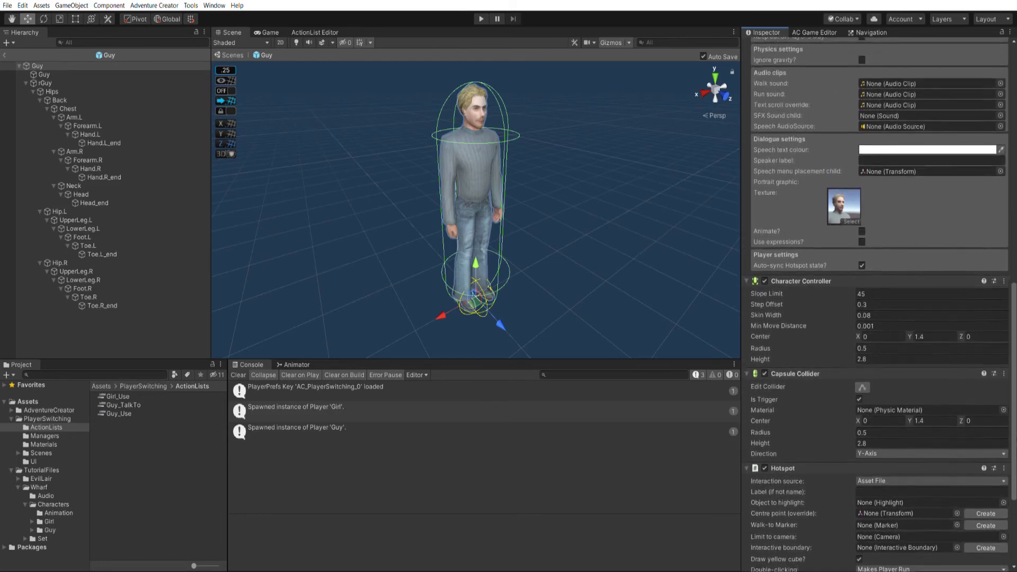
scroll(880, 304, "up", 2)
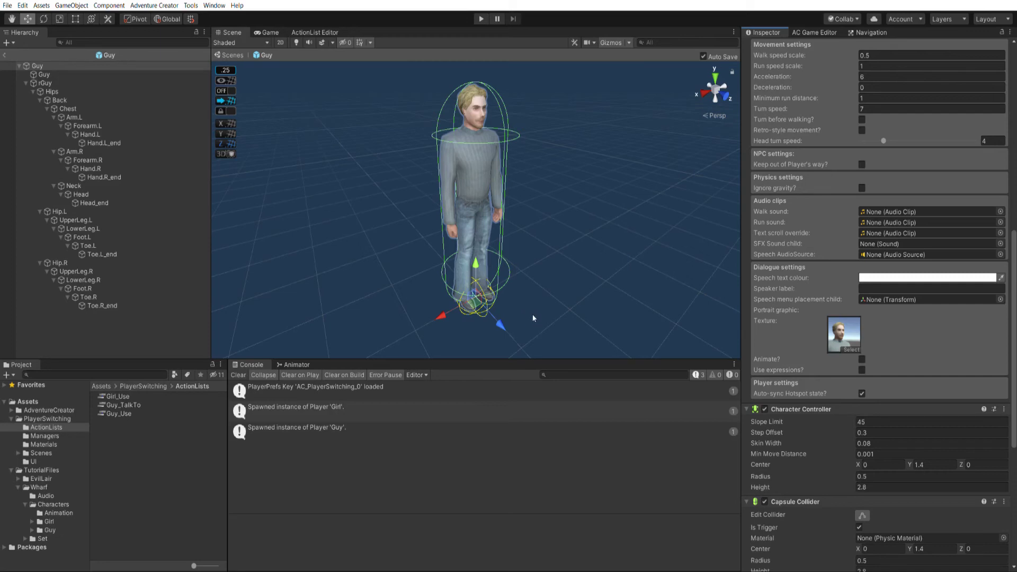
Step: Leave the Guy prefab, start the game in SceneB, and talk to Guy
left_click(4, 55)
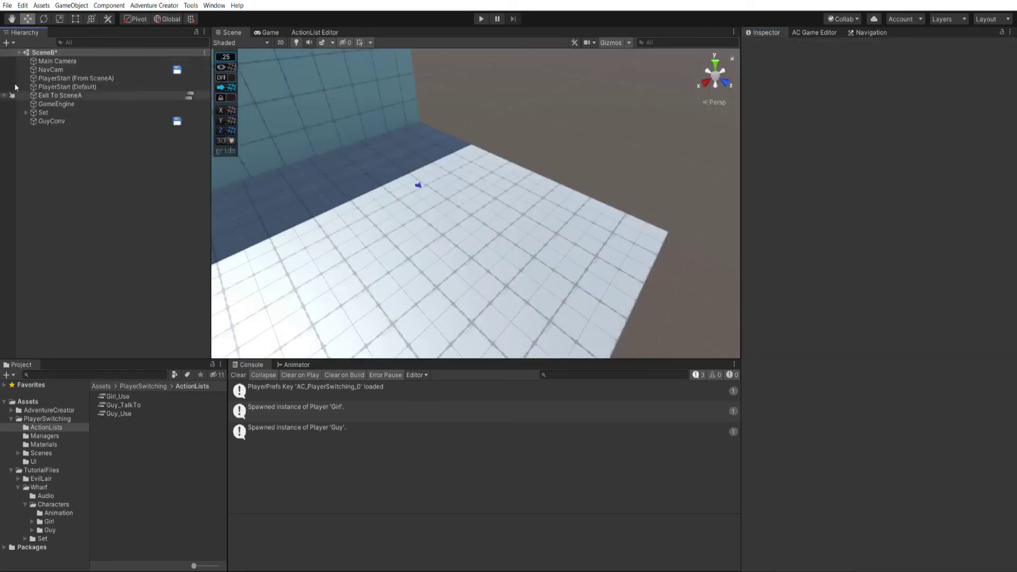
left_click(481, 18)
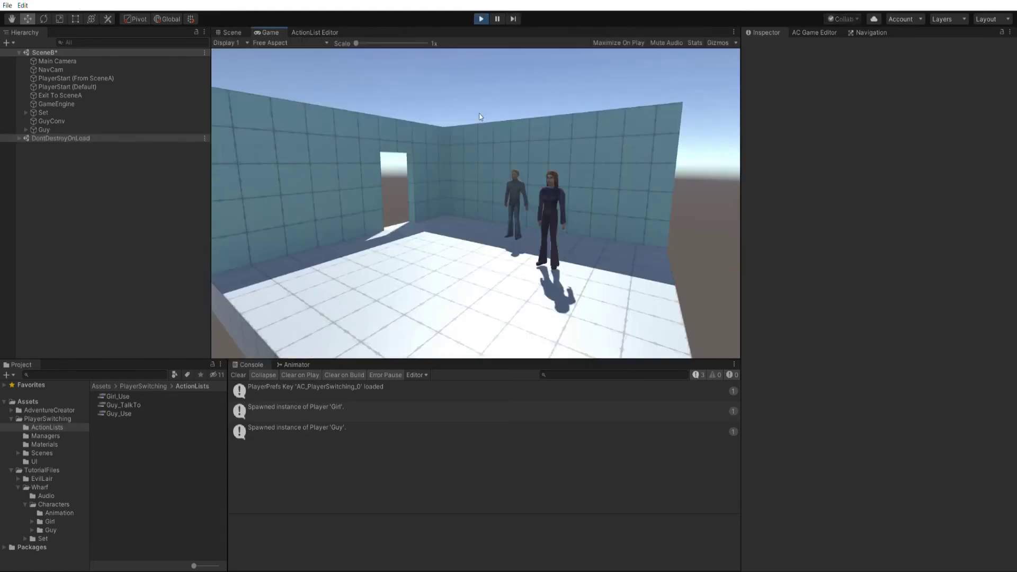
left_click(430, 271)
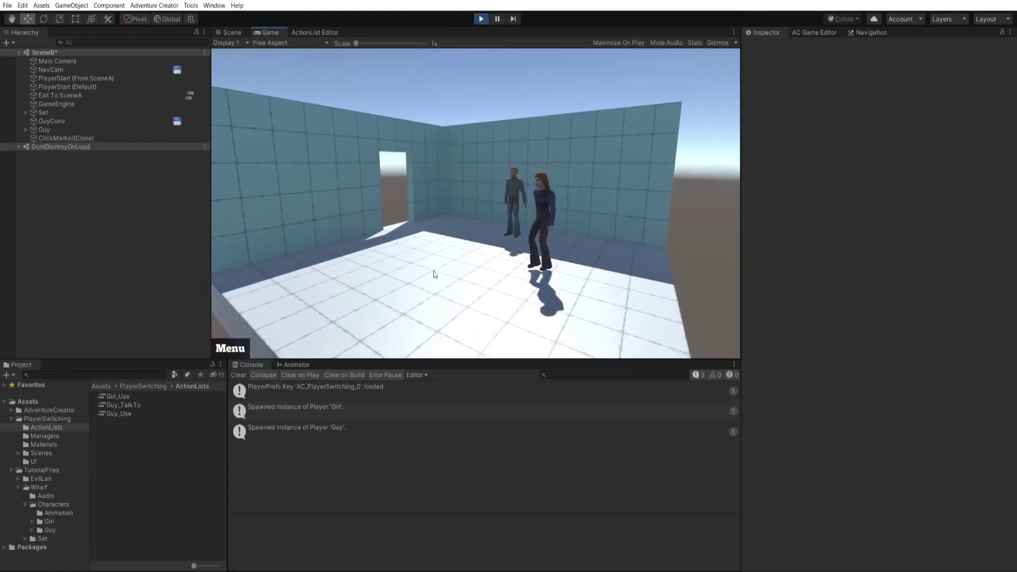
left_click(512, 190)
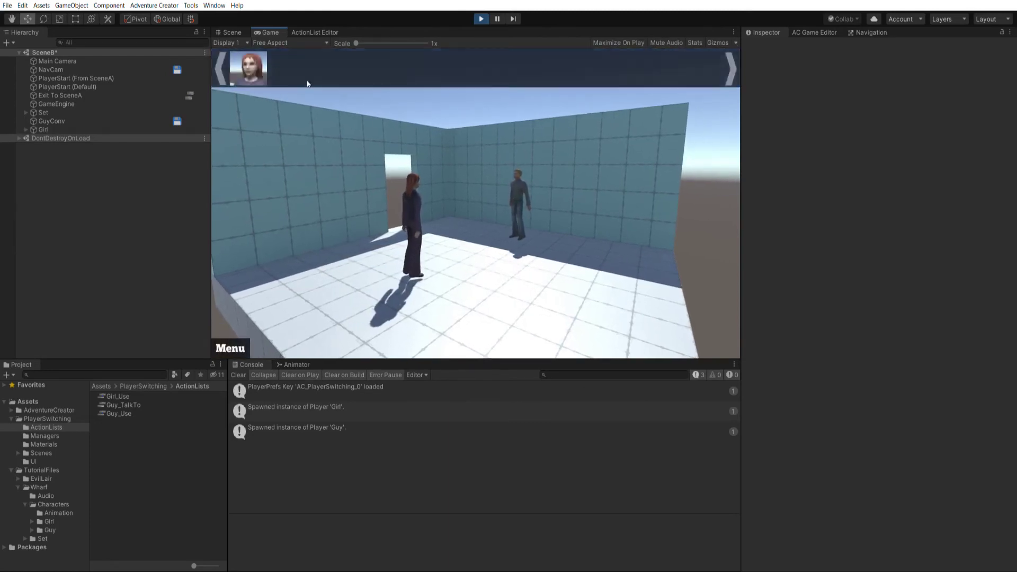
Step: Switch player control to Guy via the portrait bar, then back to Girl
left_click(252, 64)
left_click(519, 267)
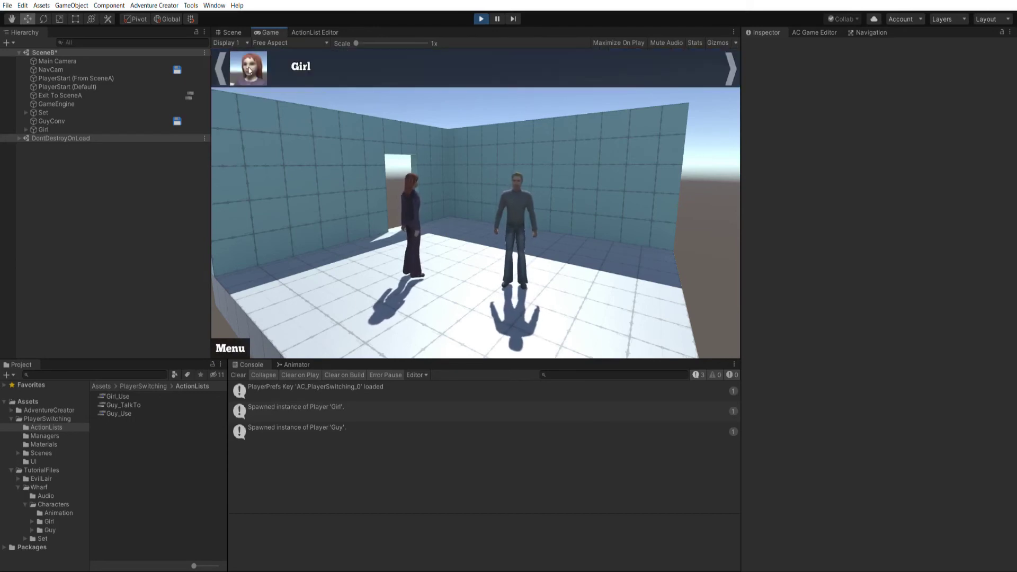
left_click(251, 66)
left_click(443, 280)
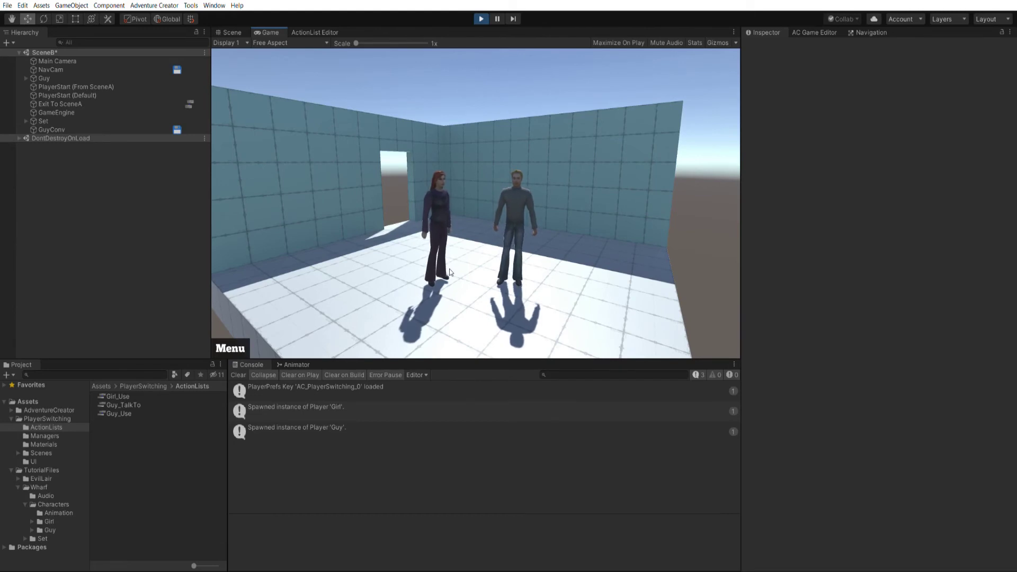
Step: Walk Girl through the doorway into SceneA and talk to Guy there again
left_click(399, 196)
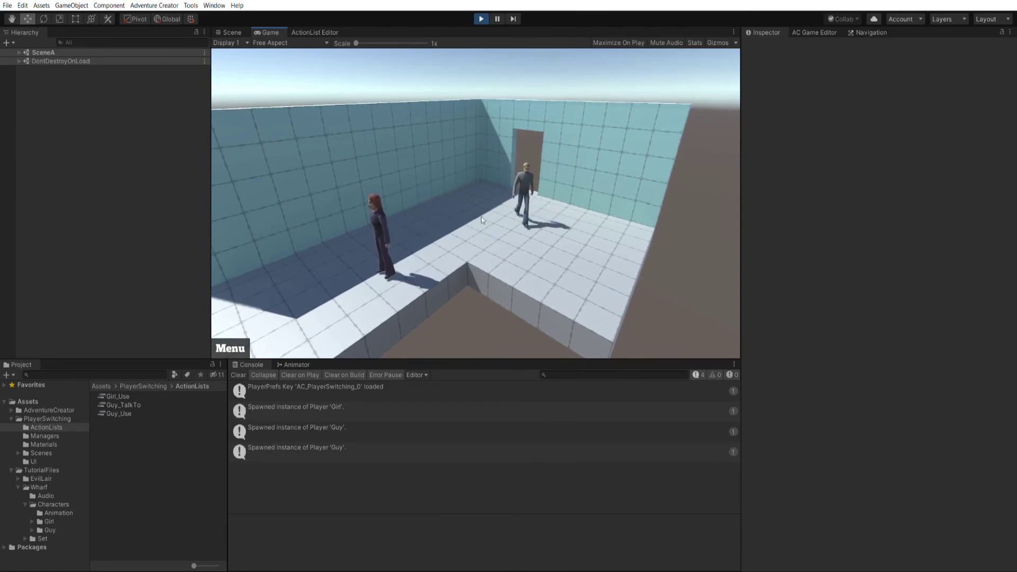
left_click(507, 232)
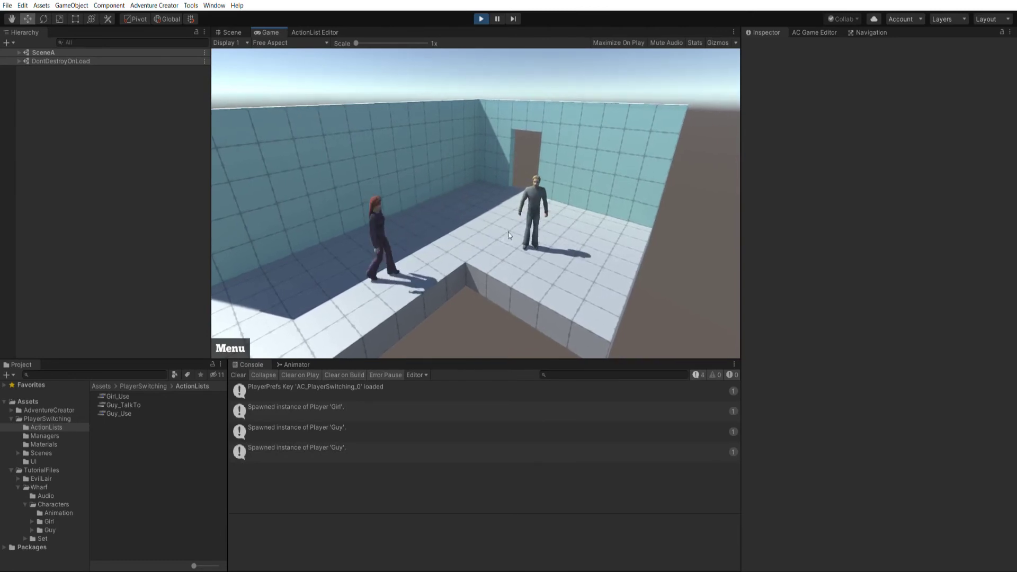
left_click(531, 195)
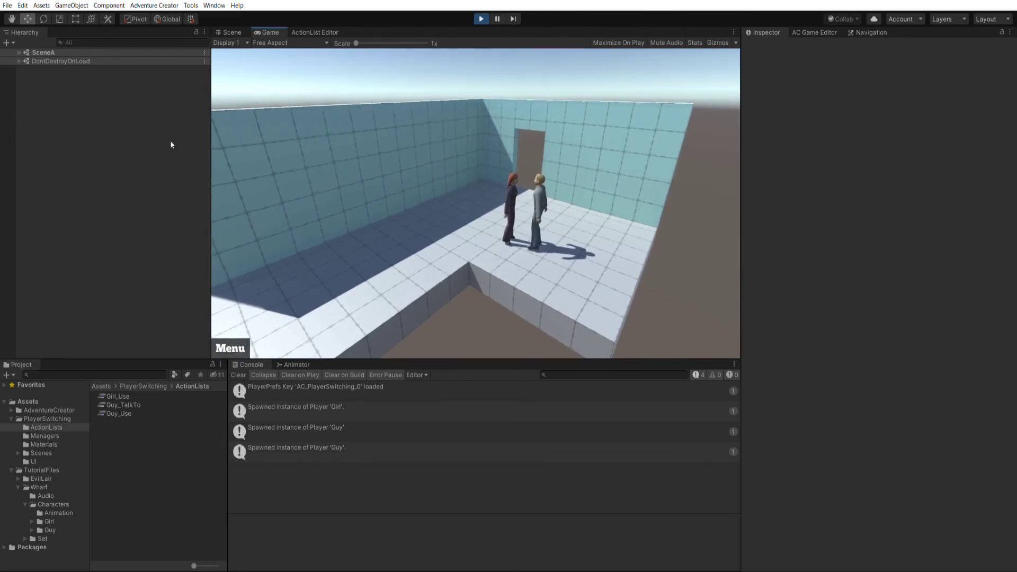
left_click(19, 52)
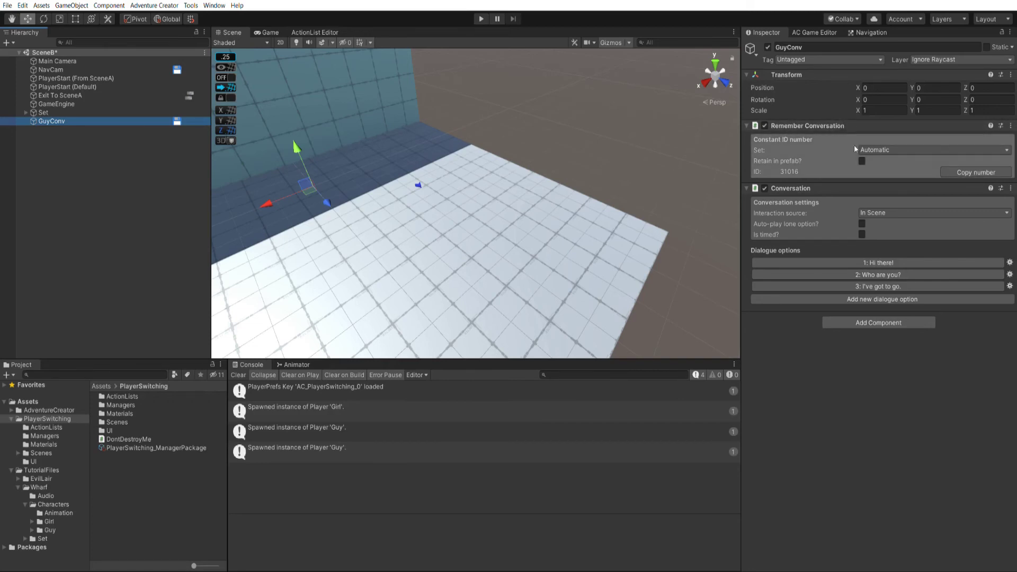
Step: Tick Retain in prefab? on GuyConv and save it as a prefab in PlayerSwitching
left_click(862, 160)
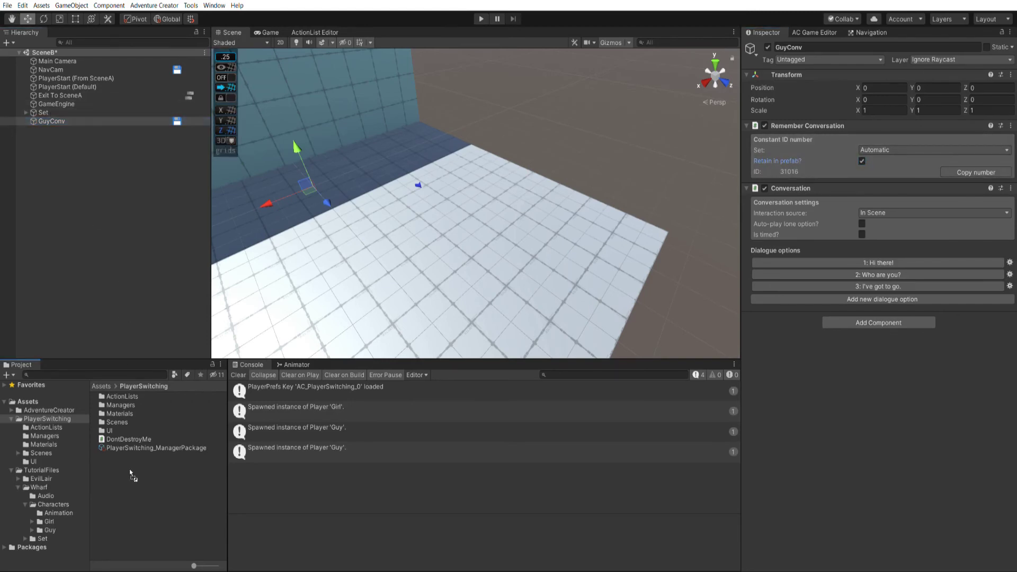
left_click_drag(131, 476, 131, 474)
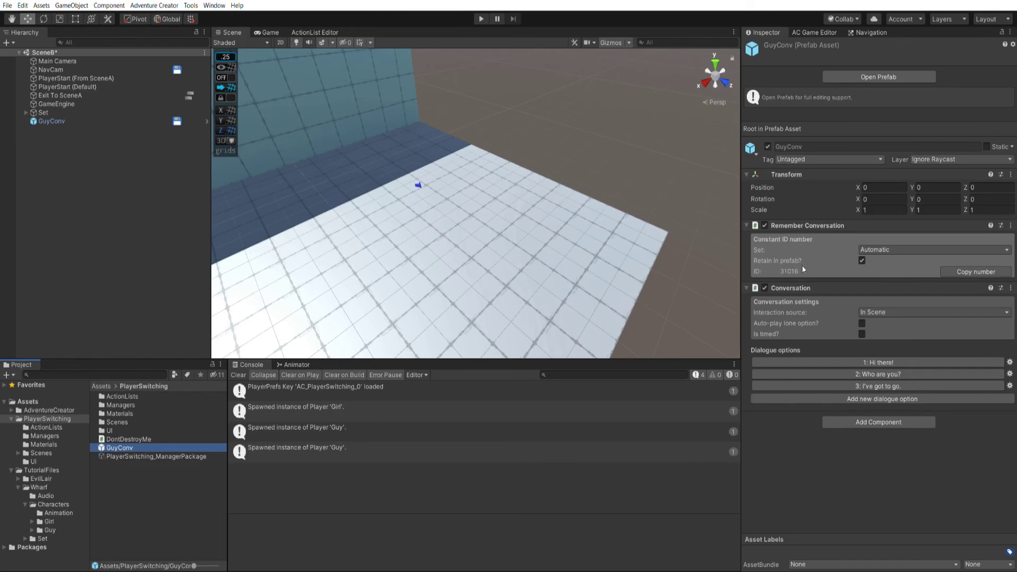
left_click(41, 452)
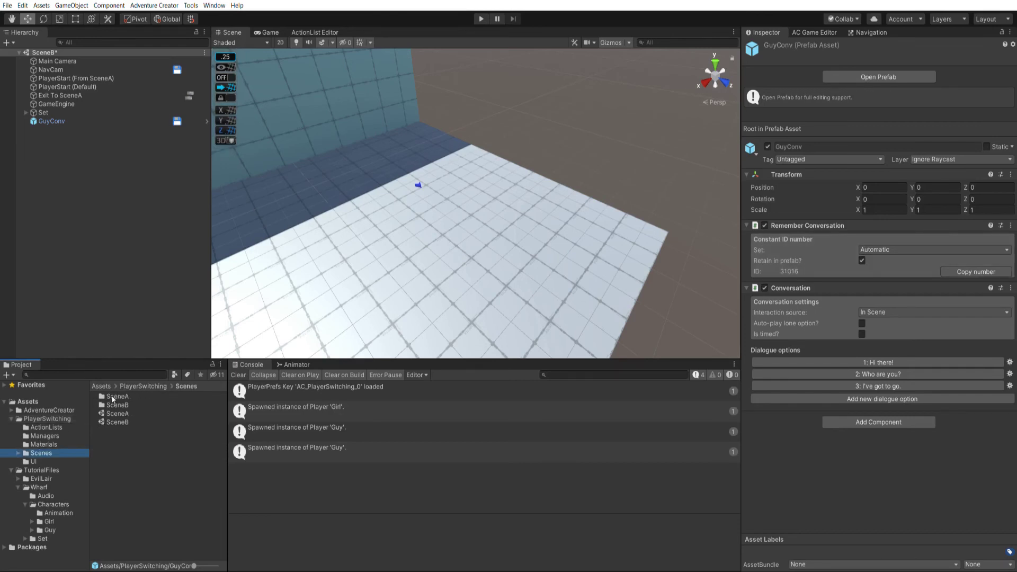
Step: Open SceneA and add a GuyConv prefab instance to its Hierarchy
double_click(117, 413)
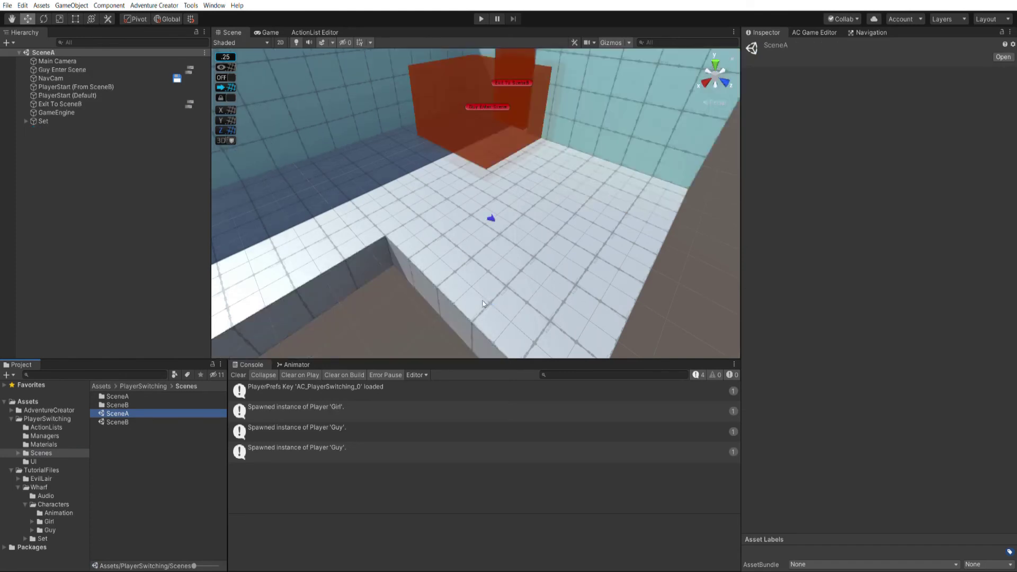
left_click(32, 418)
left_click_drag(111, 447, 93, 256)
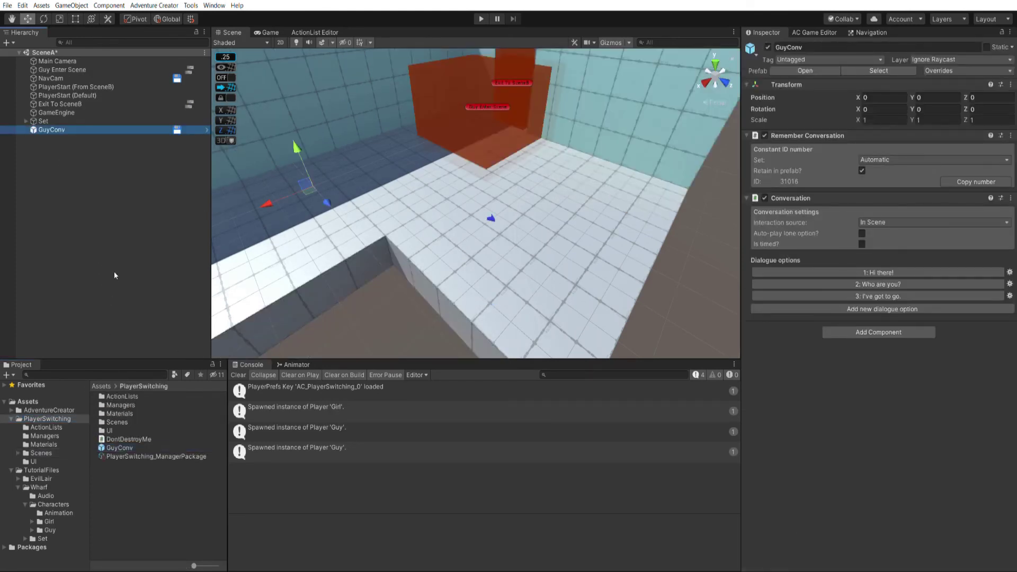
left_click(179, 414)
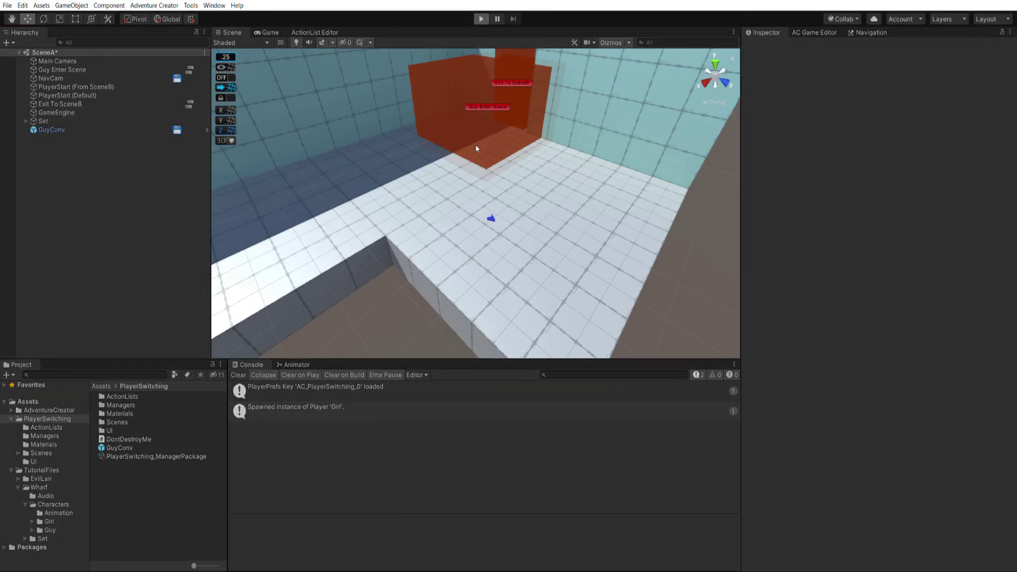
left_click(530, 154)
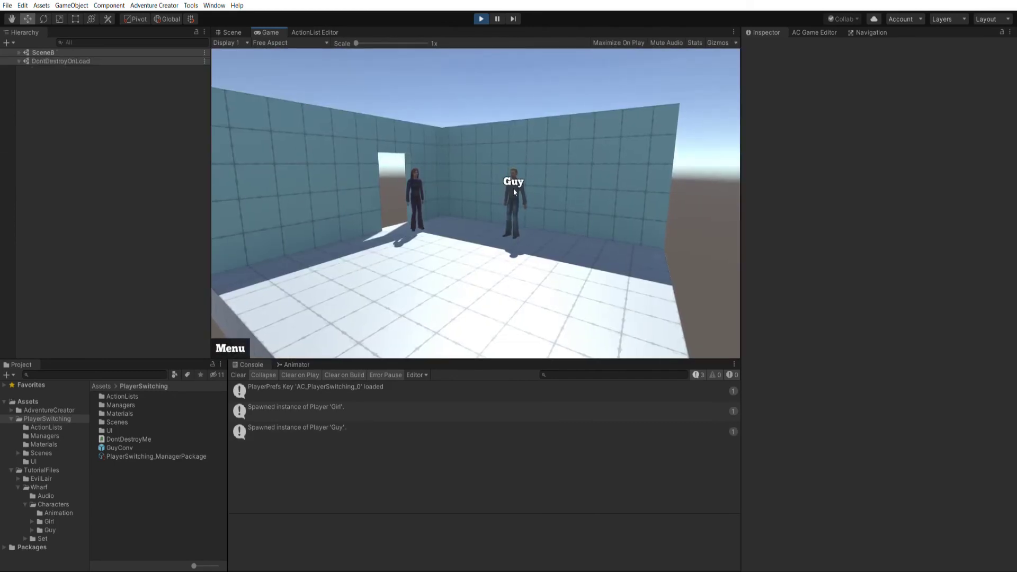
left_click(514, 192)
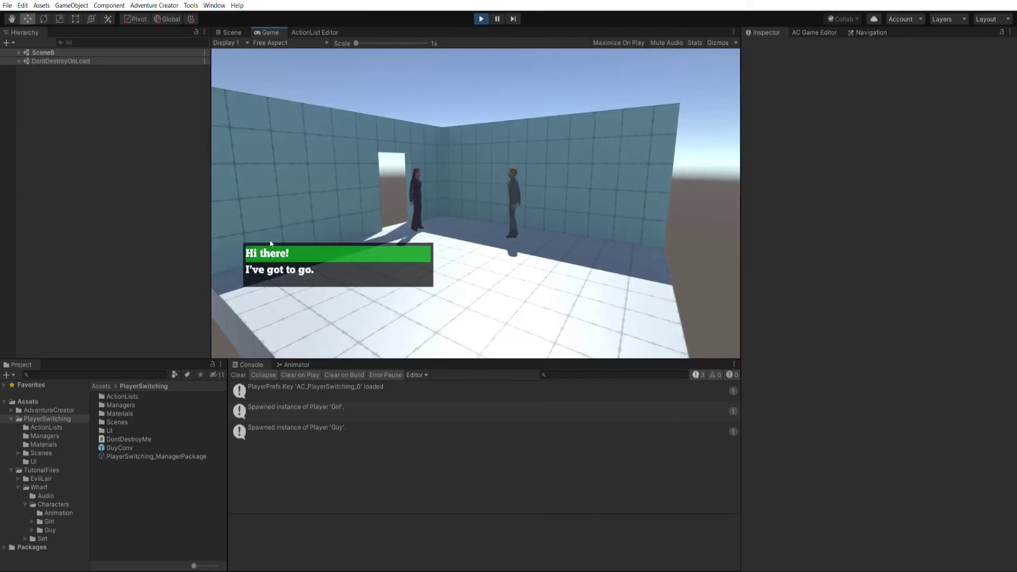
left_click(270, 245)
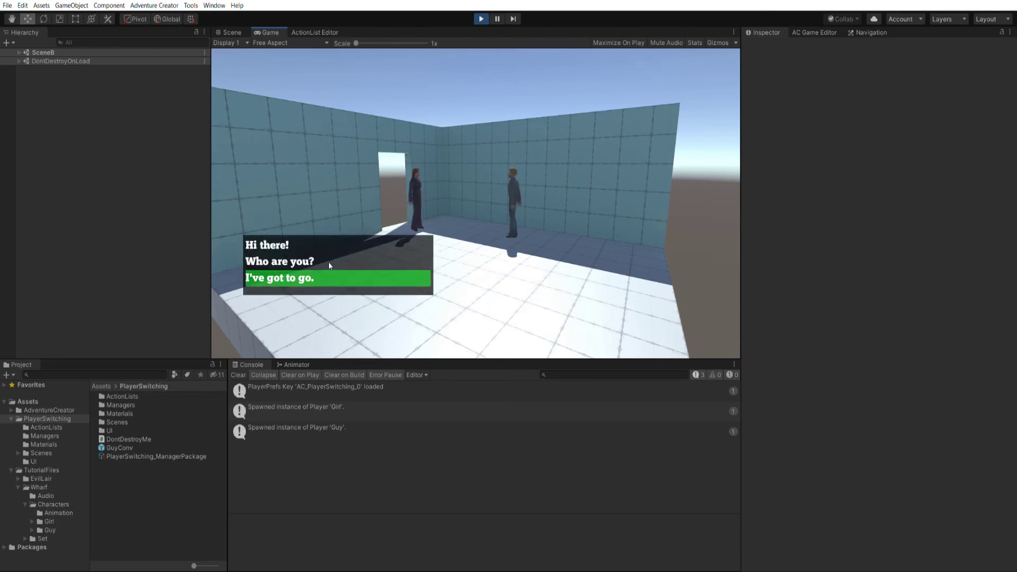
left_click(331, 266)
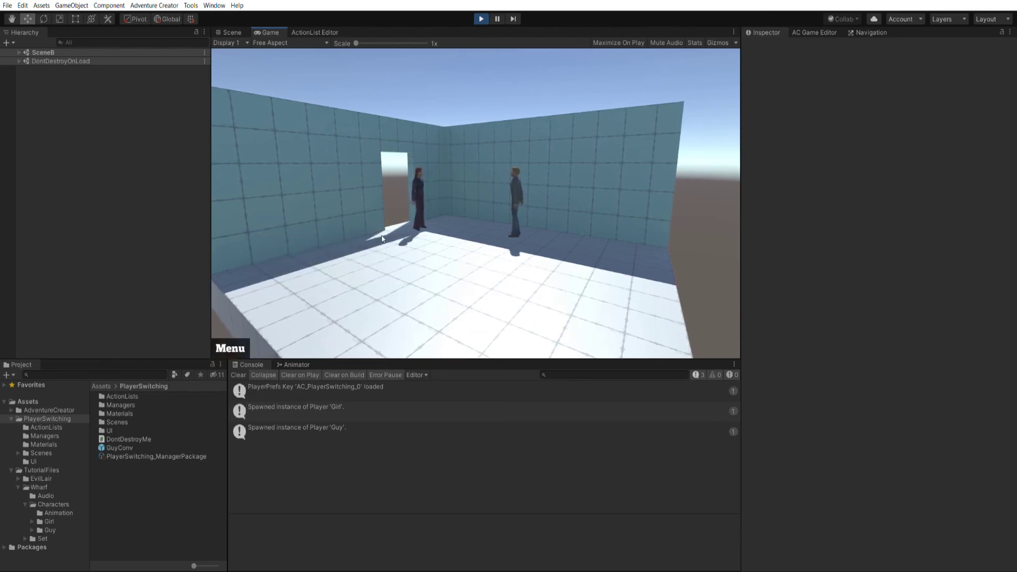
left_click(392, 196)
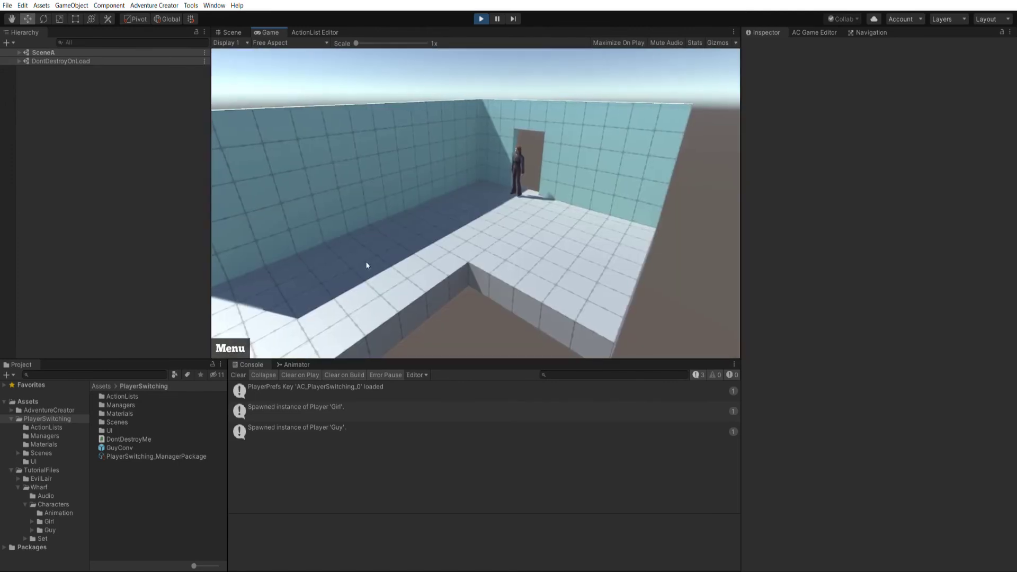
left_click(454, 245)
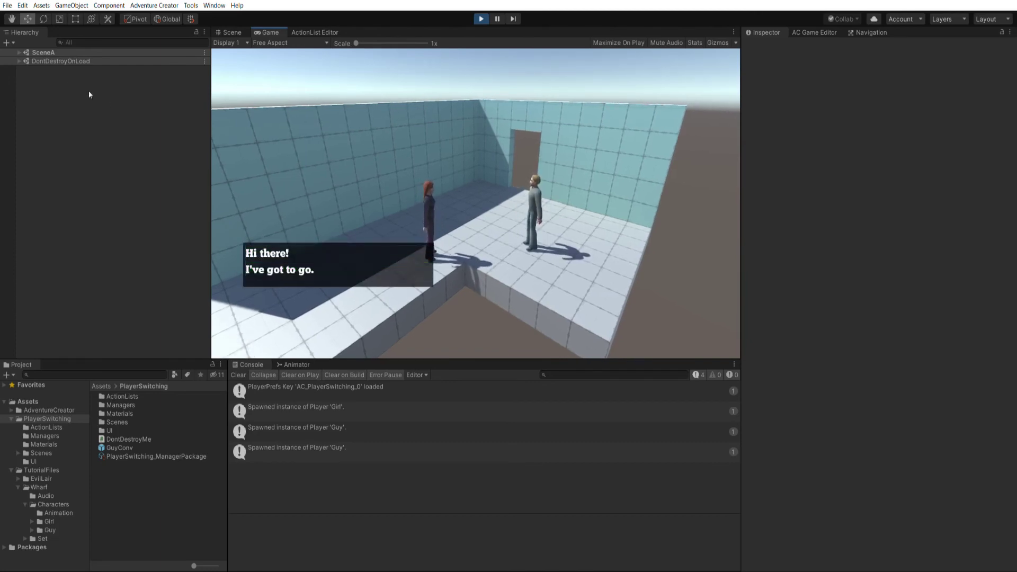
left_click(19, 52)
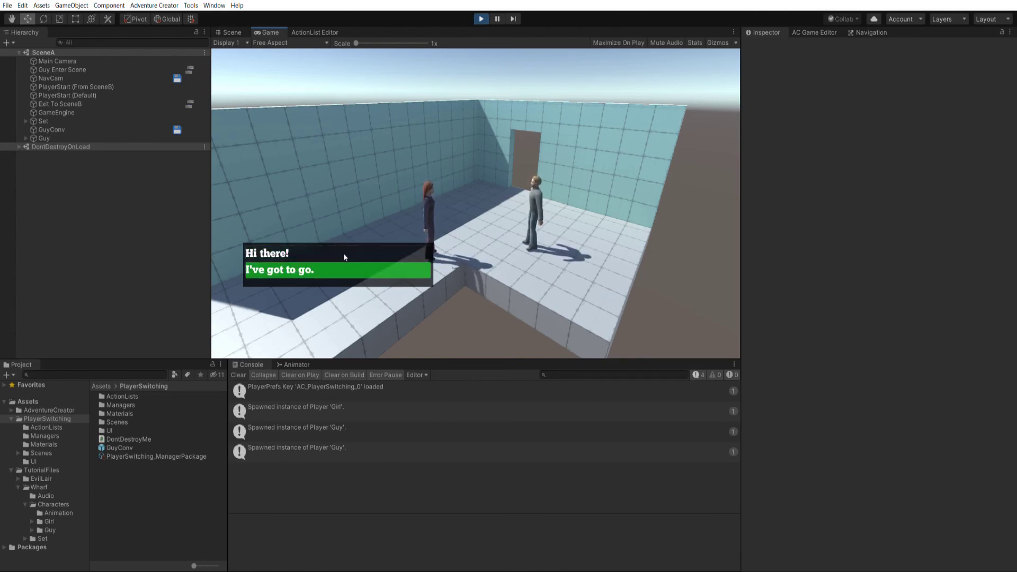
Step: Stop the playtest and delete the GuyConv conversation from SceneA
left_click(481, 18)
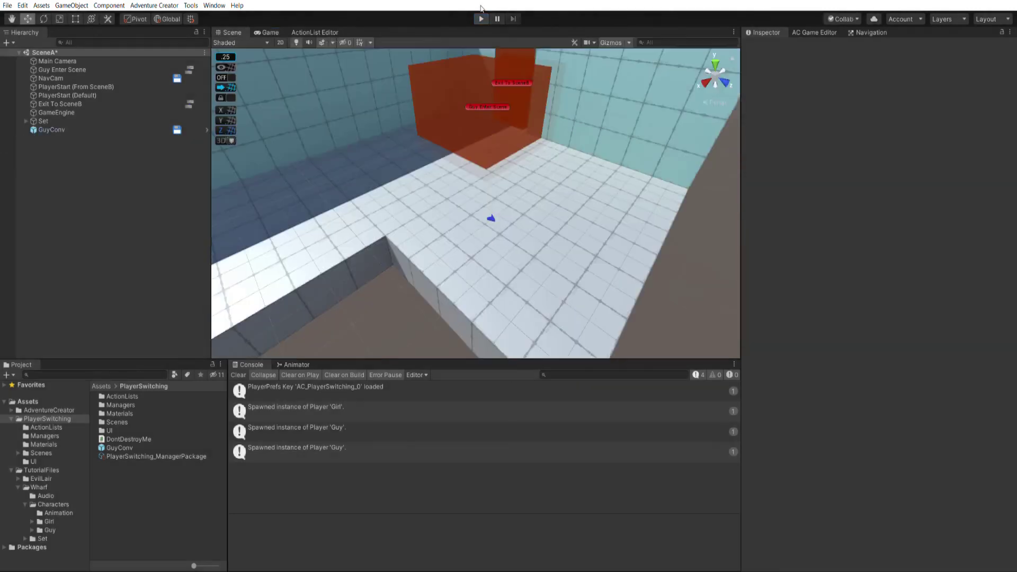
left_click(63, 130)
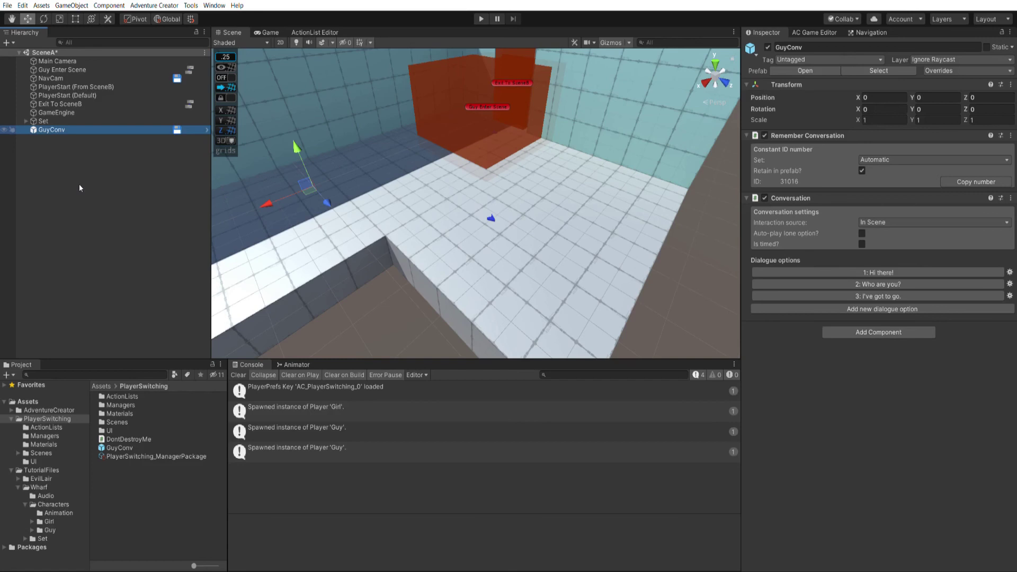
key("Delete")
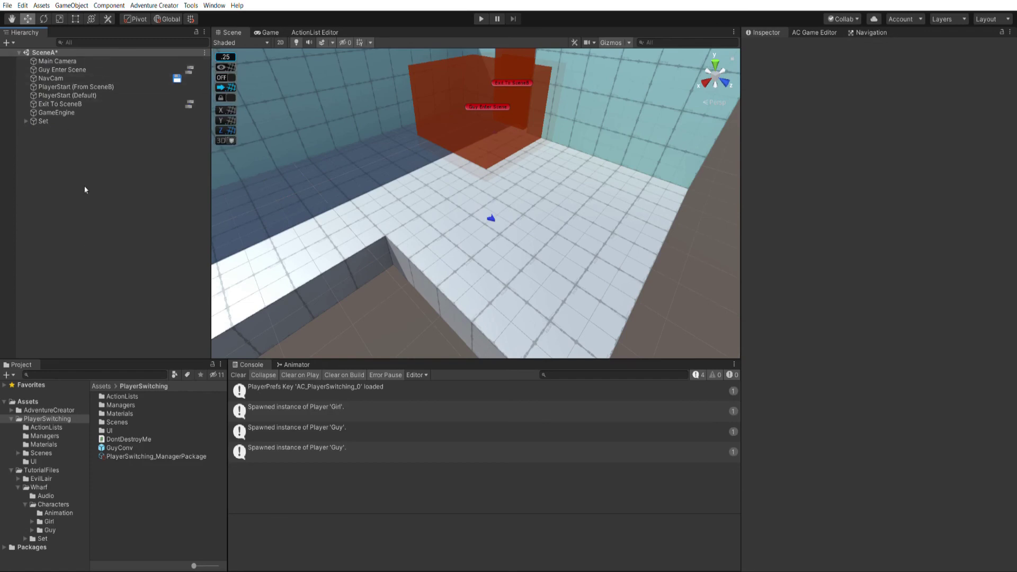
Step: Open SceneB and bring up the DontDestroyMe script from the PlayerSwitching folder
left_click(38, 453)
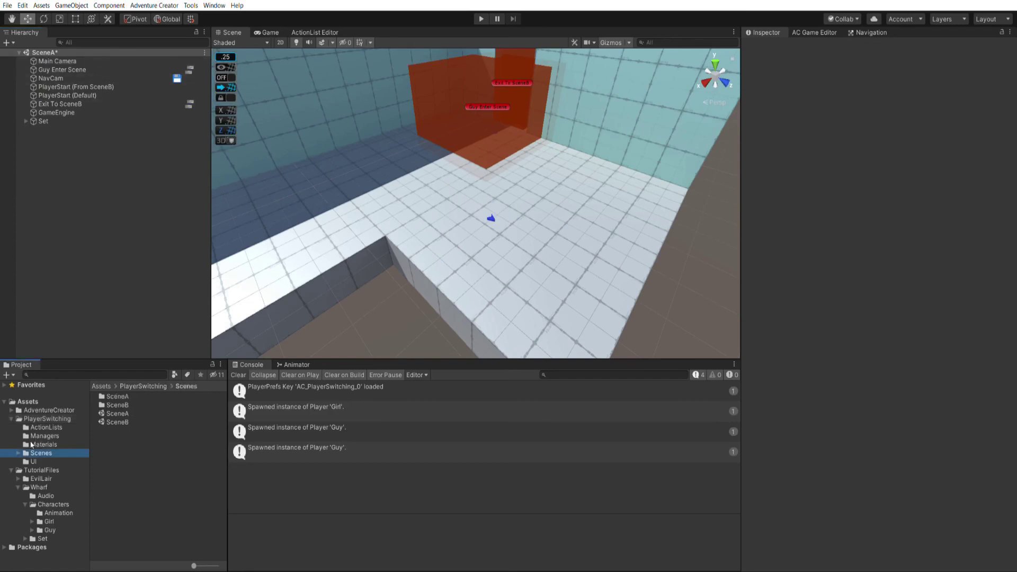
left_click(118, 421)
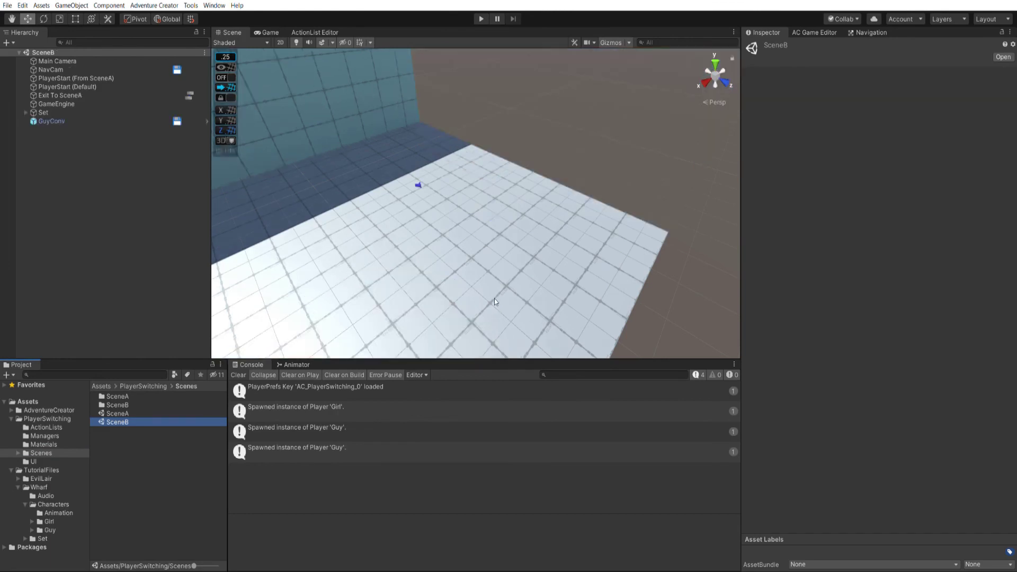
left_click(52, 121)
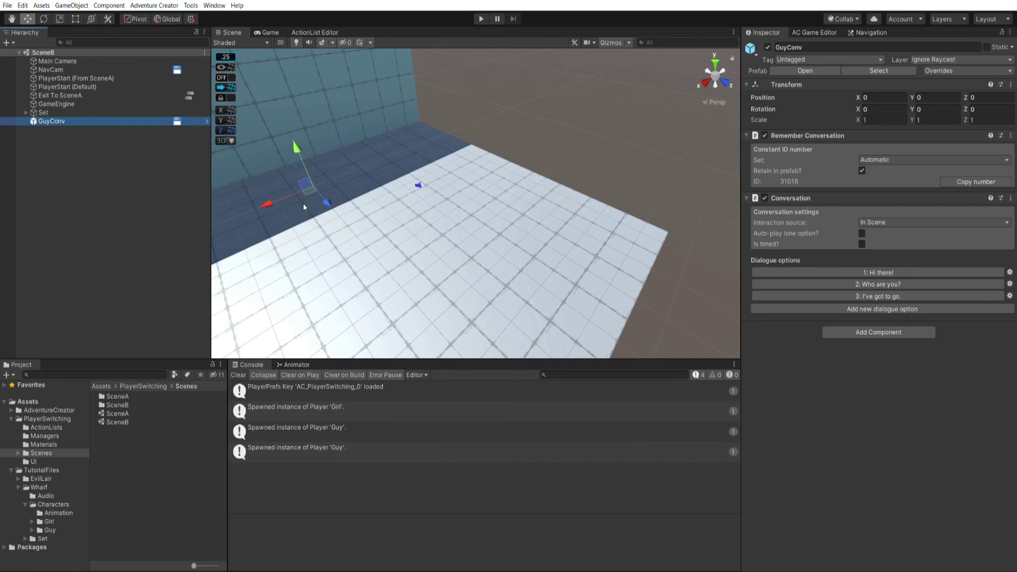
left_click(47, 418)
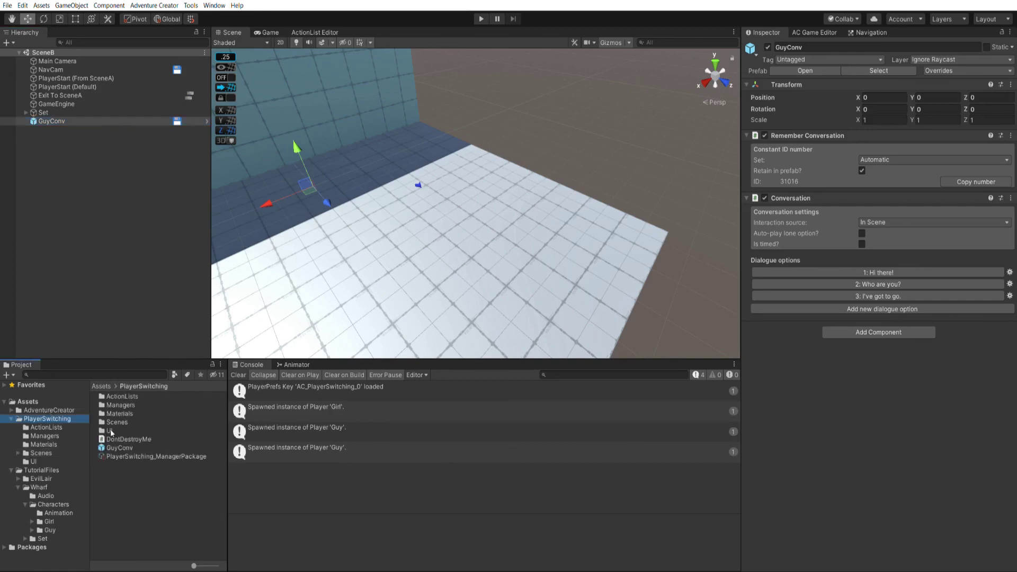
left_click(128, 439)
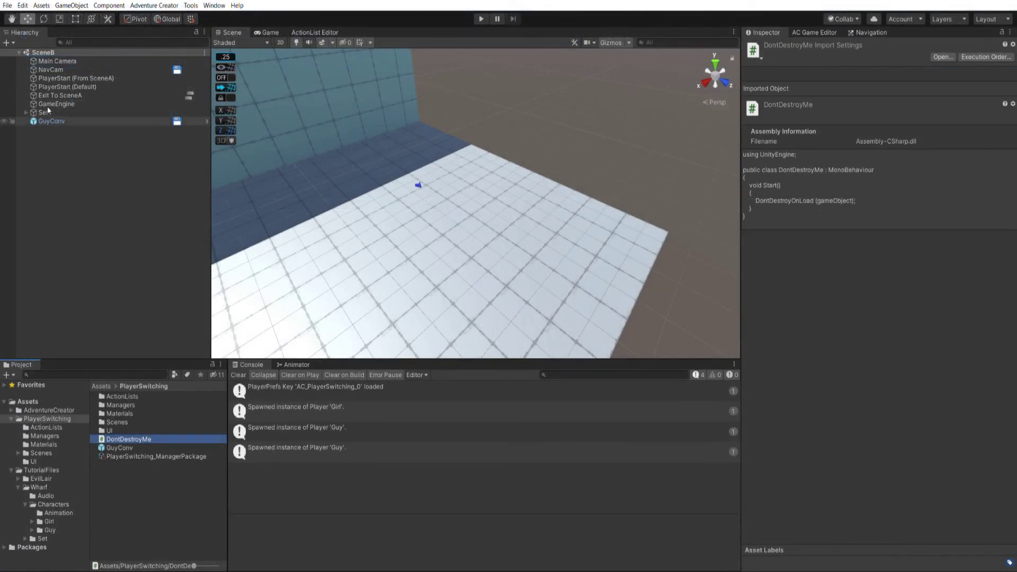
Step: Back in Unity, select GuyConv in SceneB after reviewing the DontDestroyOnLoad Start method
left_click(48, 120)
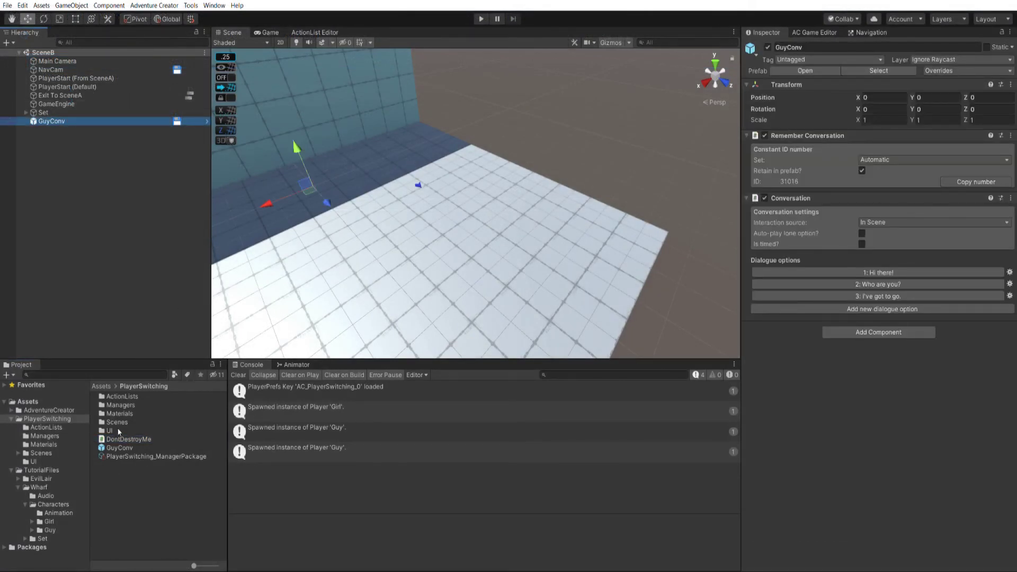
Step: Add the DontDestroyMe script to GuyConv's Inspector and play SceneB
left_click_drag(127, 439, 862, 380)
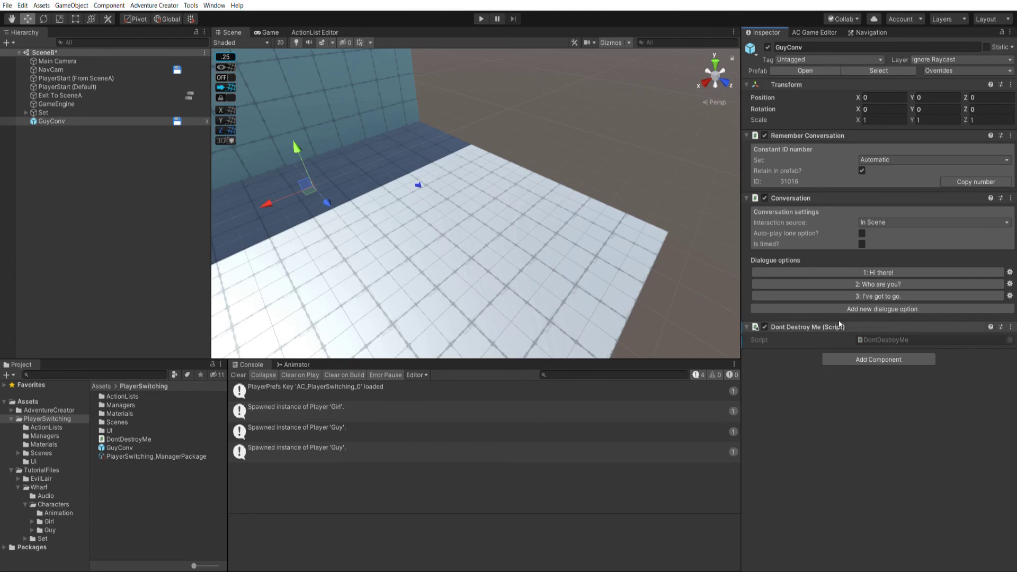
left_click(481, 20)
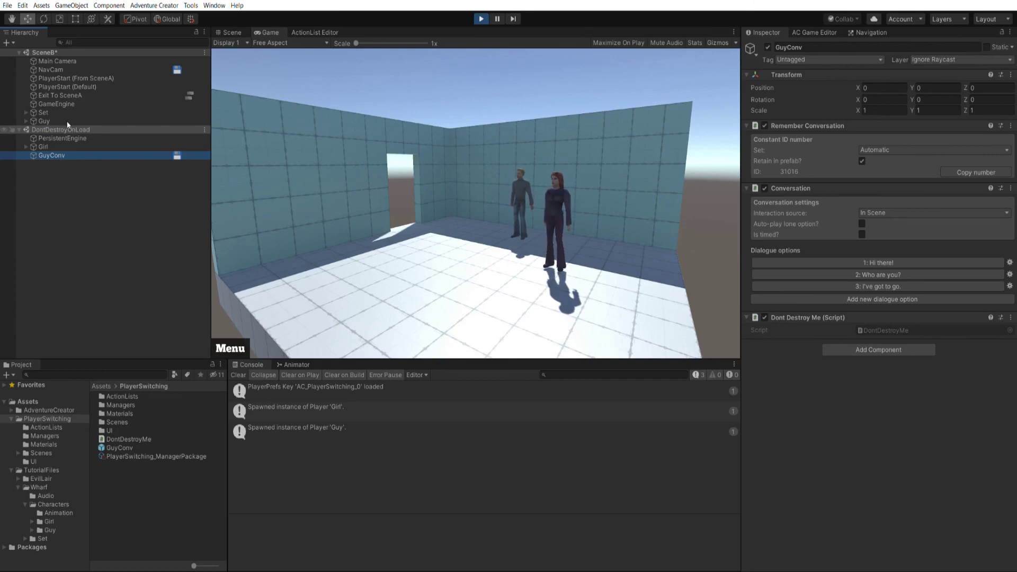
Step: Talk to Guy in SceneB, choosing 'Hi there!' then 'I've got to go.'
left_click(335, 286)
left_click(508, 202)
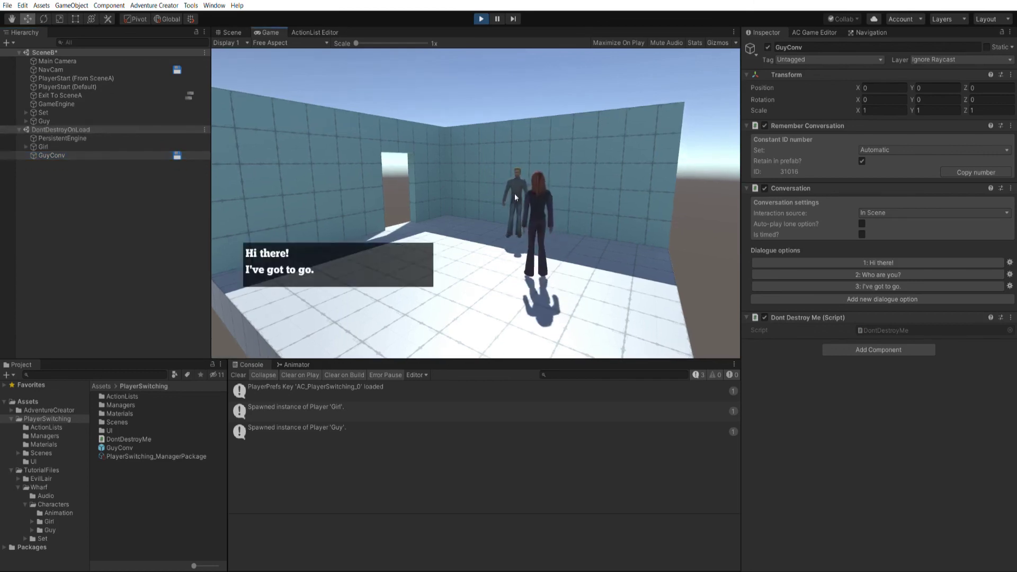
left_click(330, 247)
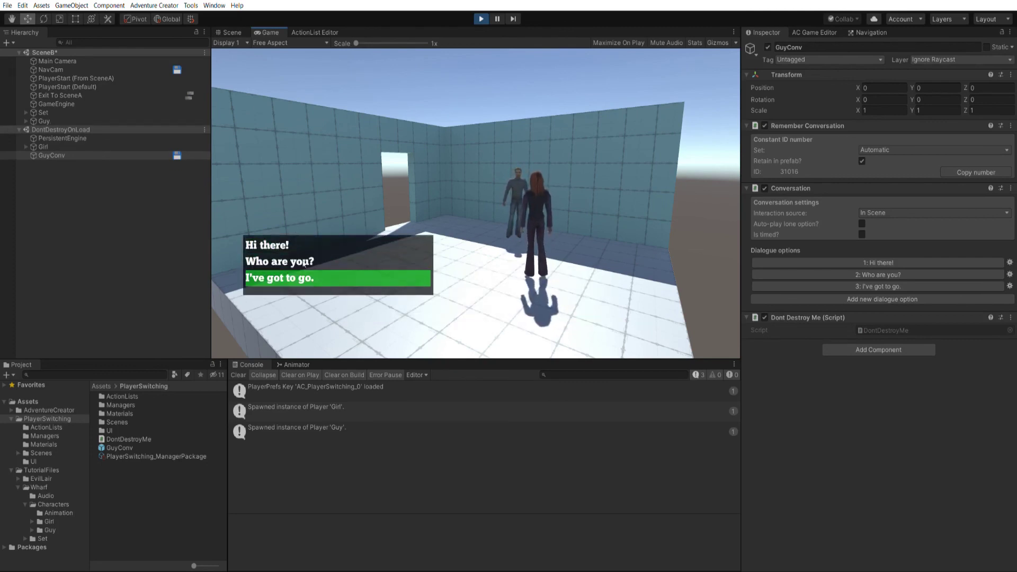
left_click(325, 277)
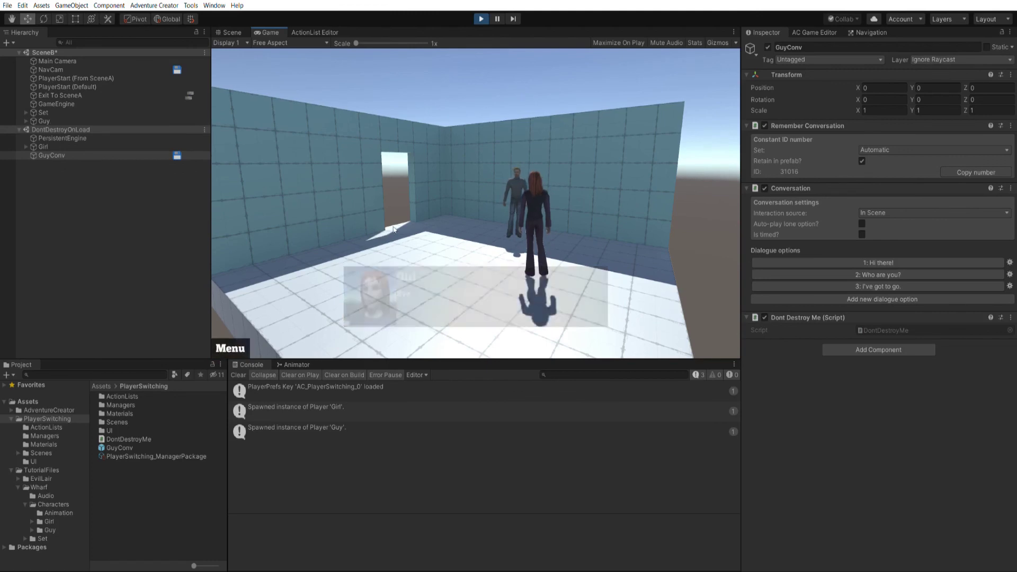
Step: Walk into SceneA, talk to Guy again choosing 'I've got to go.', then stop the playtest
left_click(395, 196)
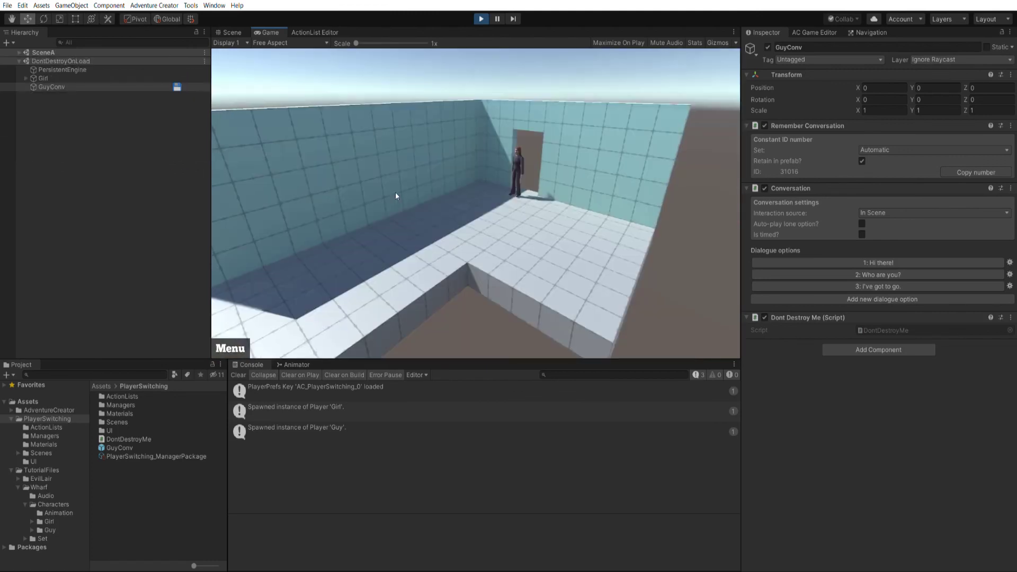
left_click(421, 253)
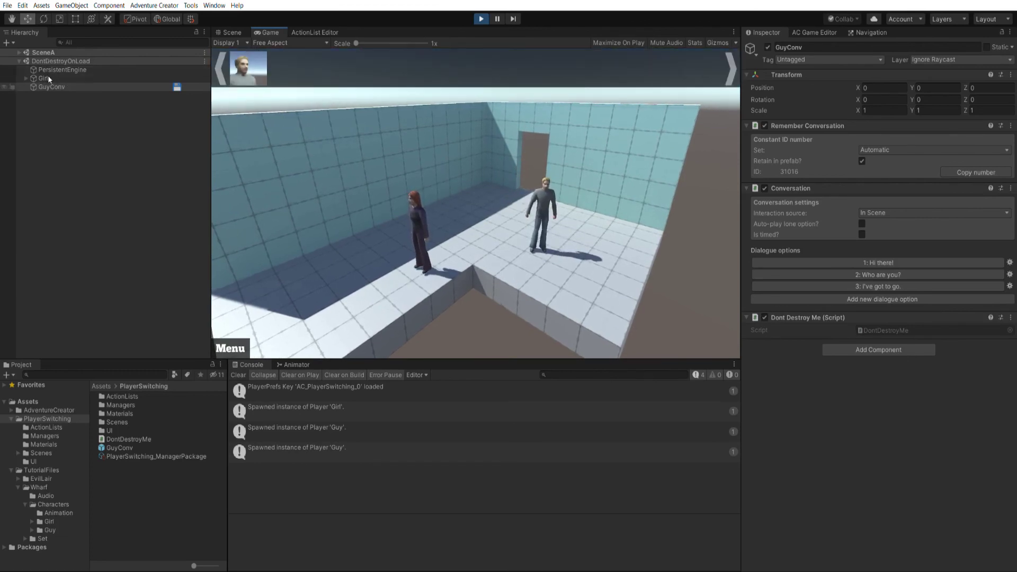
left_click(528, 206)
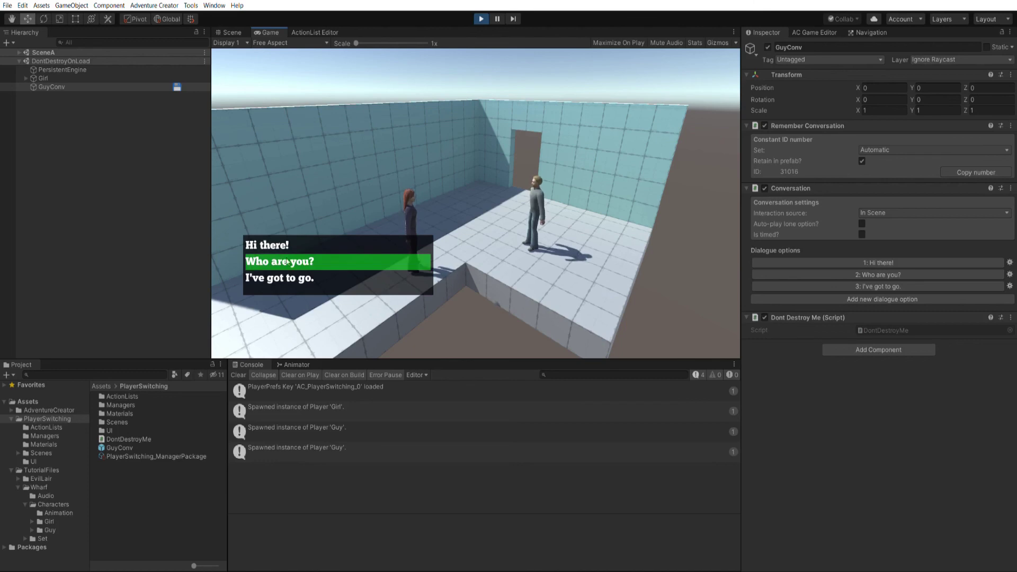
left_click(335, 263)
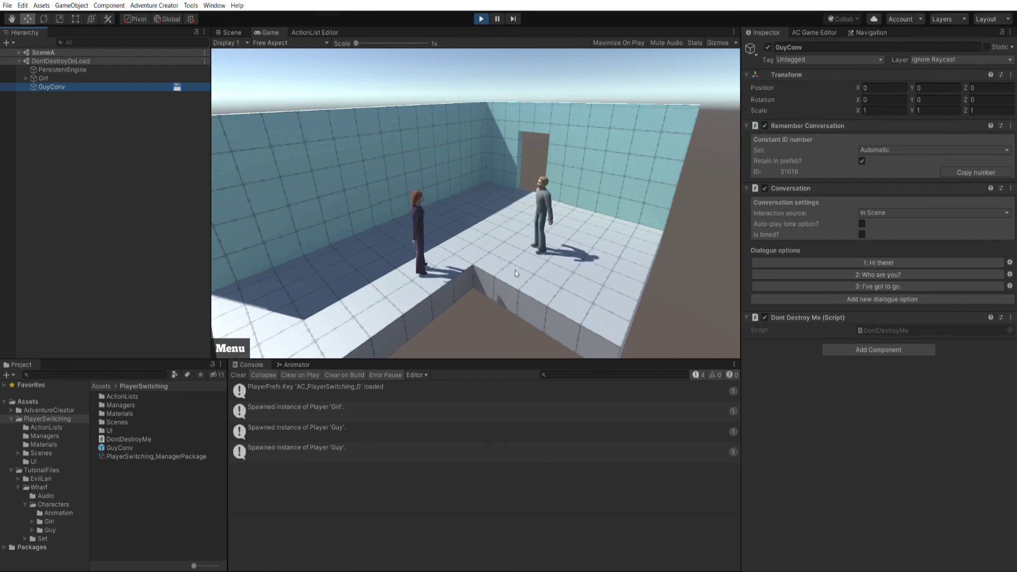
key("ctrl+p")
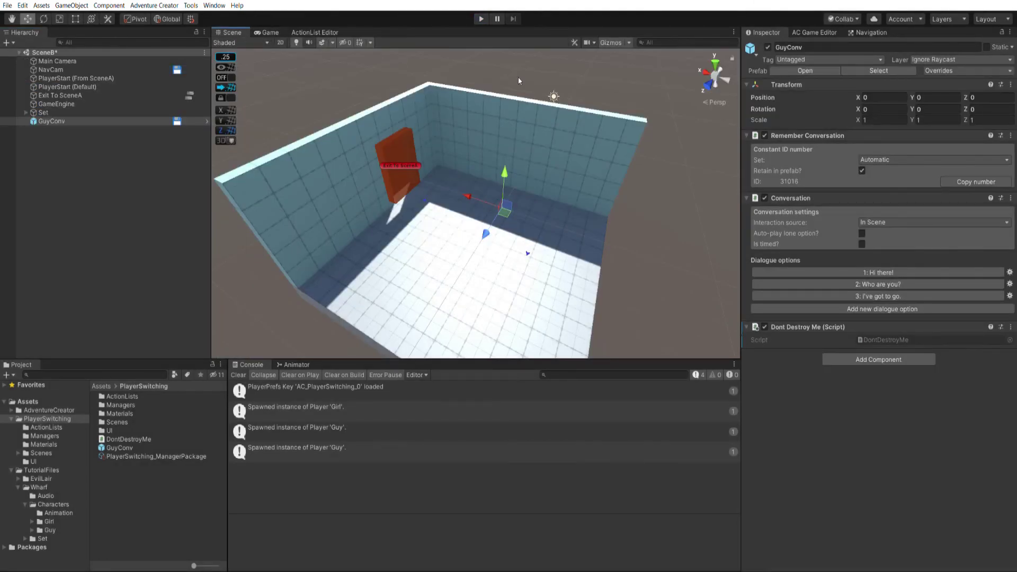